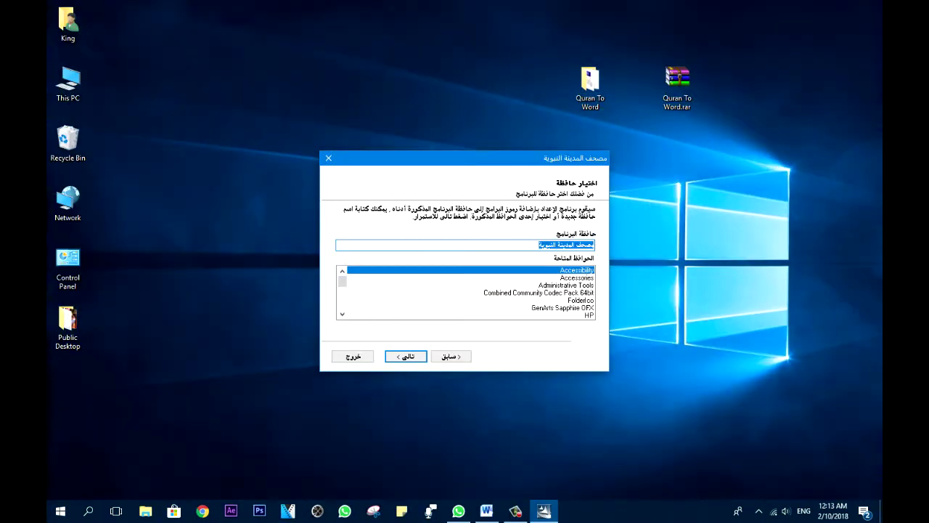
# Complete the installation with the program folder مصحف المدينة النبوية and close the folder window holding its shortcuts.
pyautogui.press('Return')
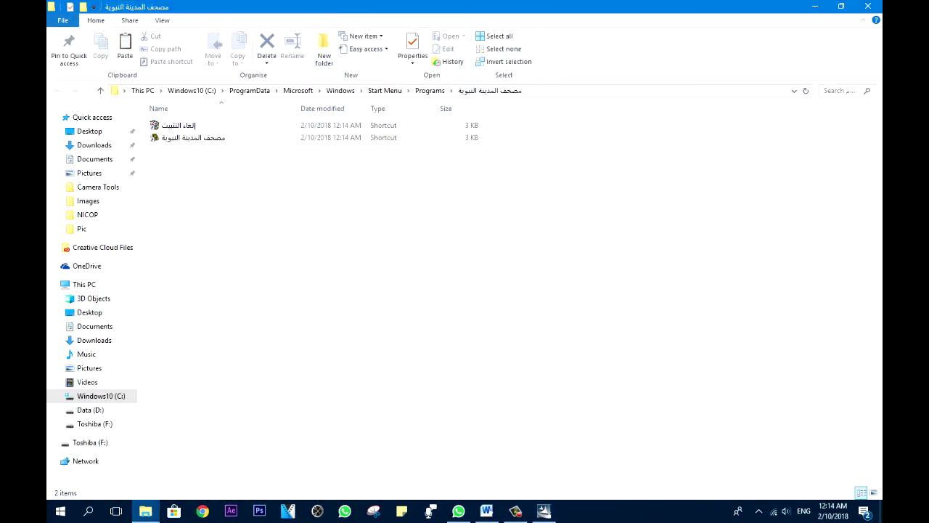
pyautogui.doubleClick(440, 7)
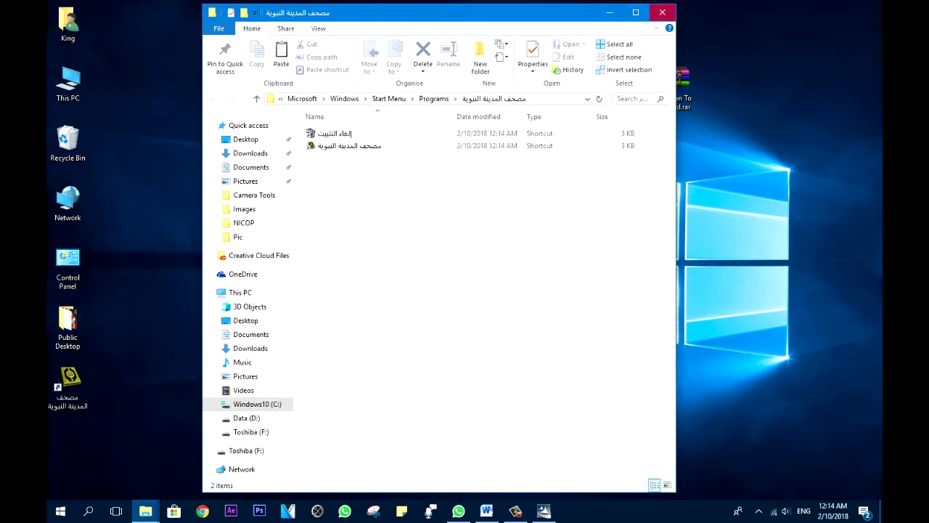
pyautogui.click(662, 12)
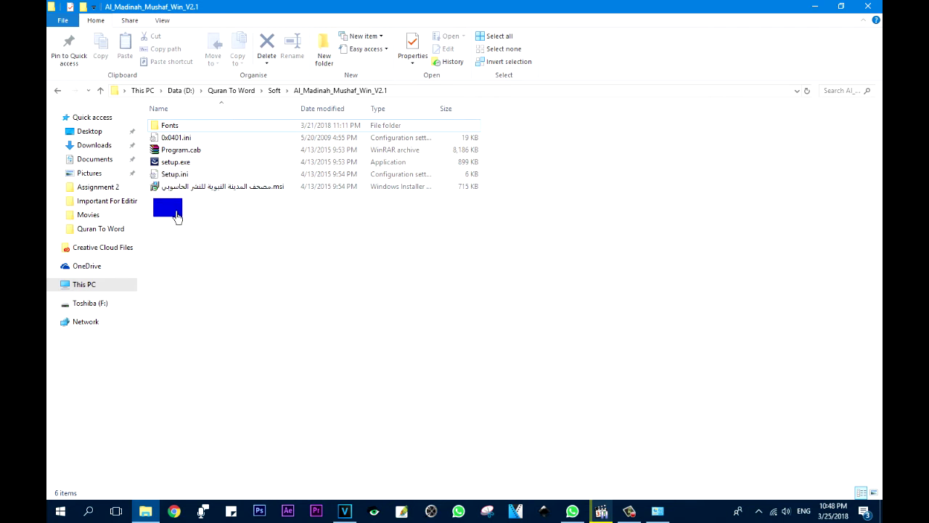
# Copy all the font files from the Fonts folder inside Al_Madinah_Mushaf_Win_V2.1.
pyautogui.moveTo(178, 218); pyautogui.dragTo(187, 130)
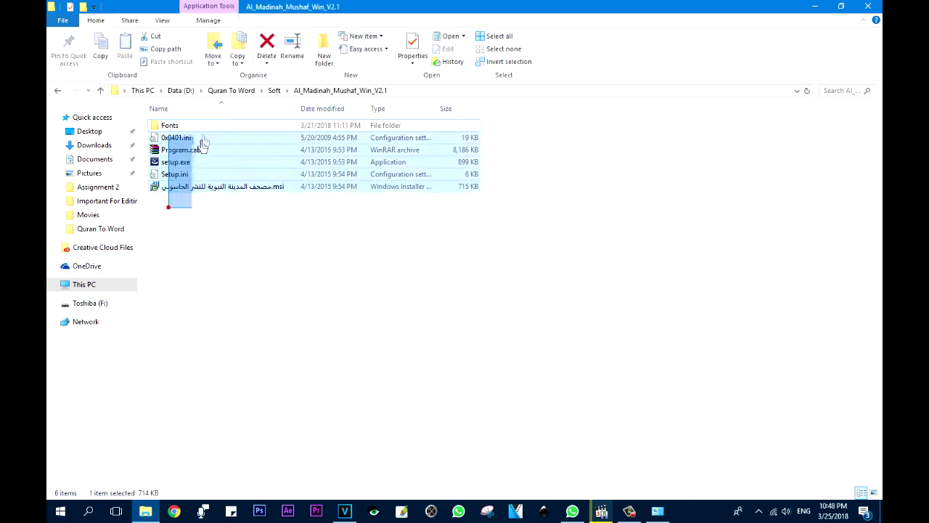
pyautogui.click(208, 254)
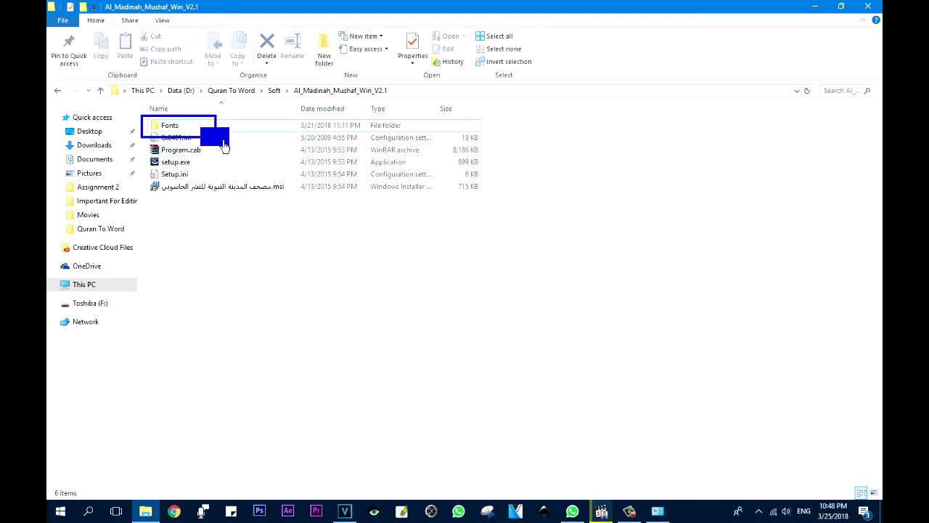
pyautogui.doubleClick(214, 125)
pyautogui.hotkey('ctrl', 'a')
pyautogui.rightClick(211, 183)
pyautogui.click(241, 264)
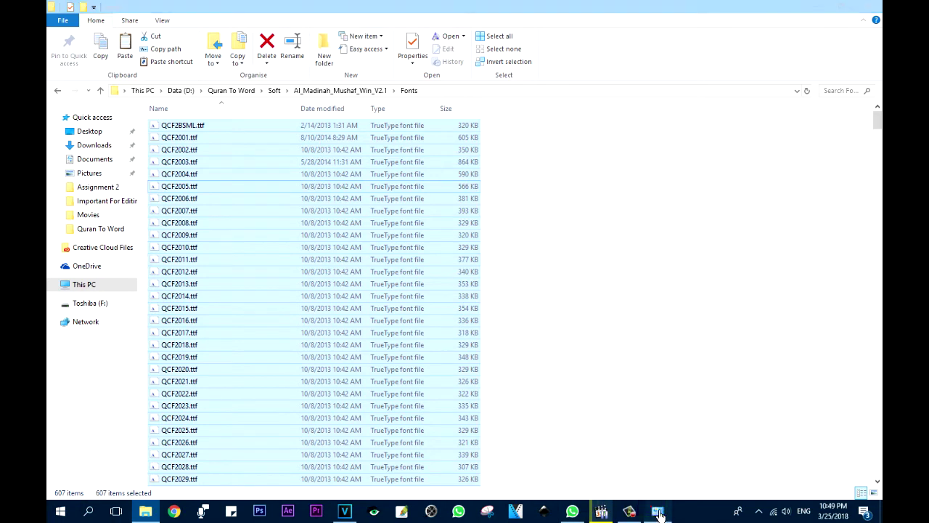
# Paste the copied fonts into Control Panel's Fonts folder with replacement of the existing QCF2005 font, stop the installation and close the folder.
pyautogui.click(658, 511)
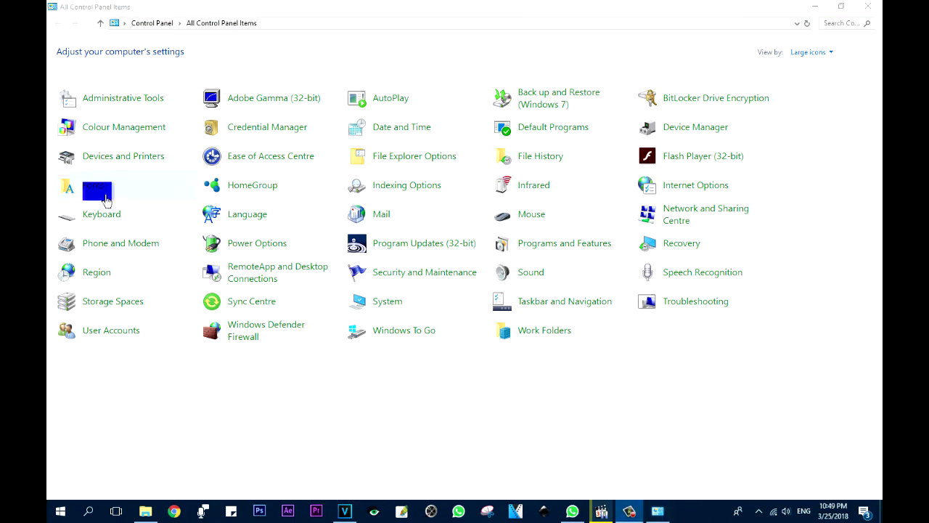
pyautogui.click(102, 198)
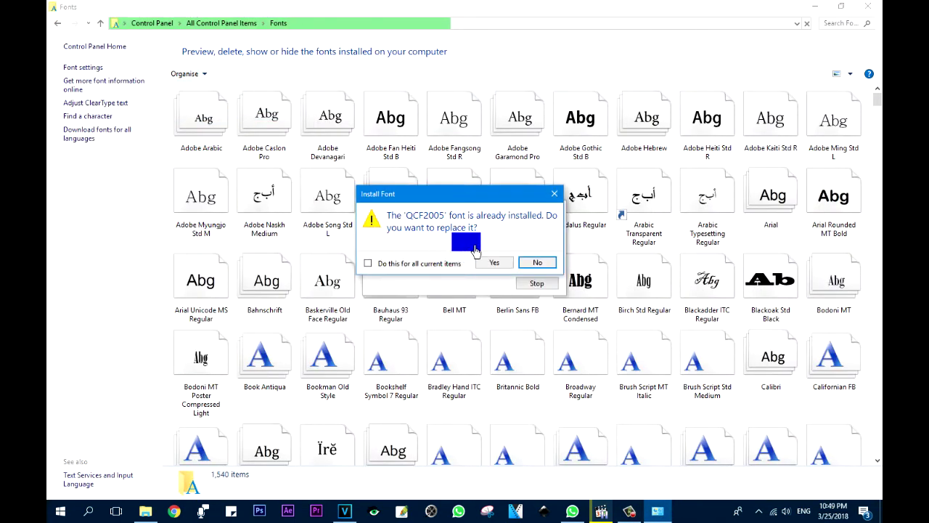
pyautogui.click(492, 262)
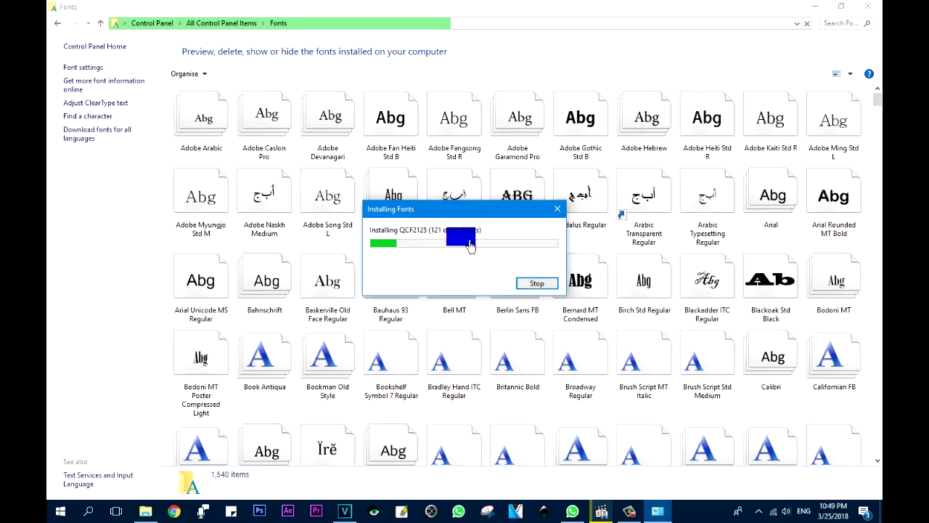
pyautogui.click(536, 284)
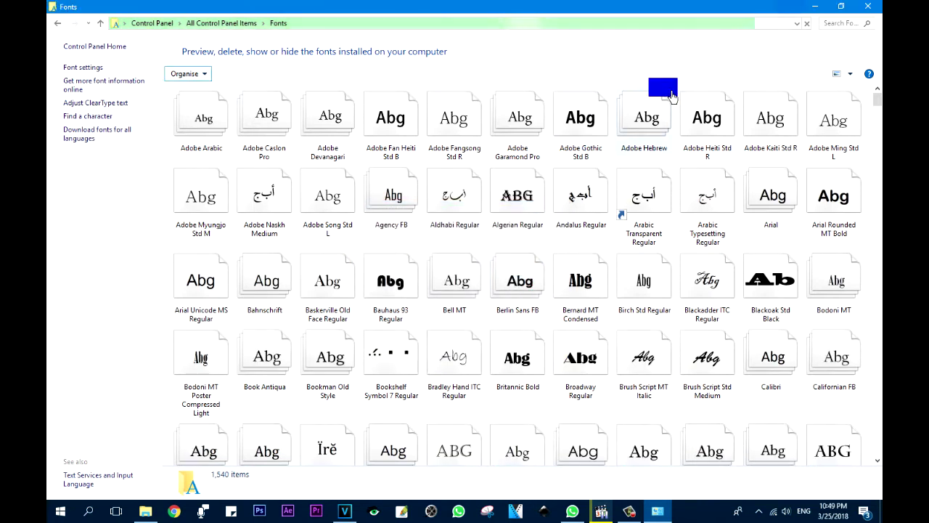
pyautogui.click(877, 11)
# Launch the مصحف المدينة النبوية للنشر الحاسوبي program from its desktop shortcut.
pyautogui.click(316, 83)
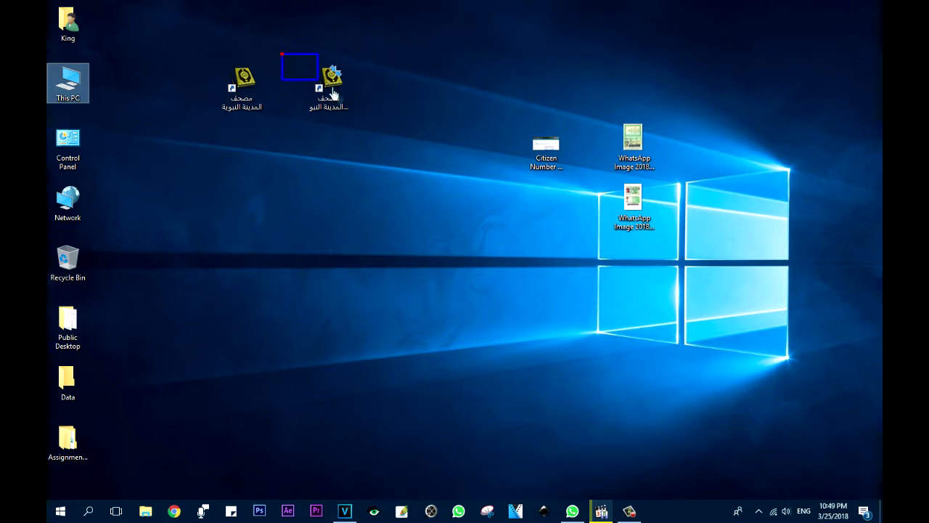
pyautogui.moveTo(367, 130); pyautogui.dragTo(374, 147)
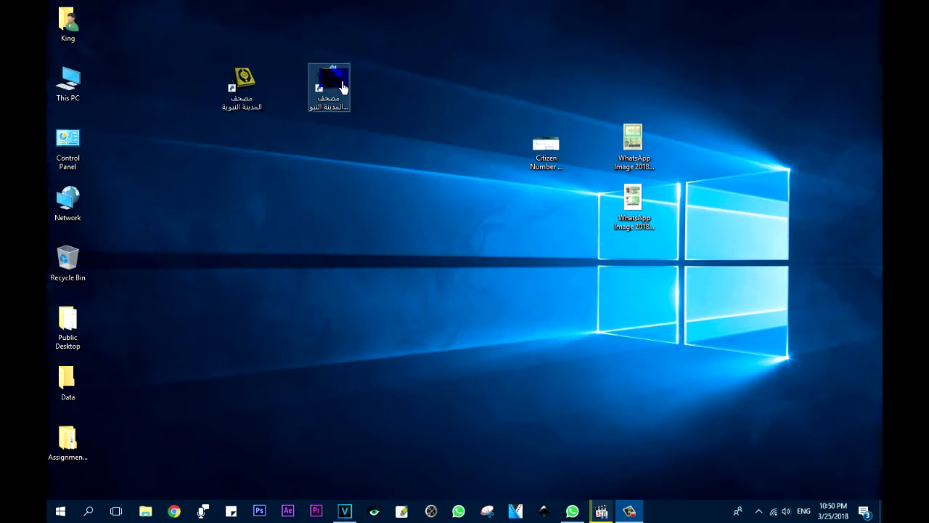
pyautogui.click(339, 85)
pyautogui.doubleClick(339, 85)
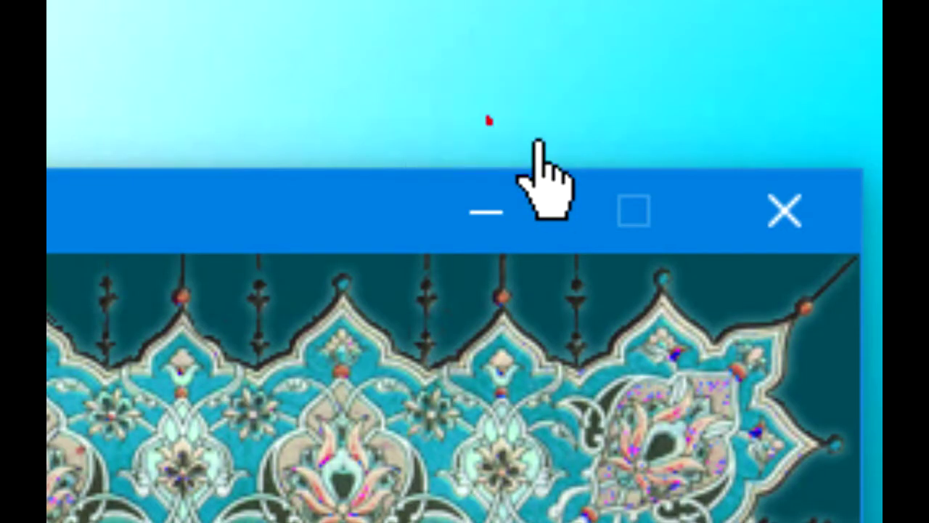
pyautogui.moveTo(484, 118)
pyautogui.mouseDown()
pyautogui.moveTo(653, 280)
pyautogui.moveTo(814, 342)
pyautogui.mouseUp()
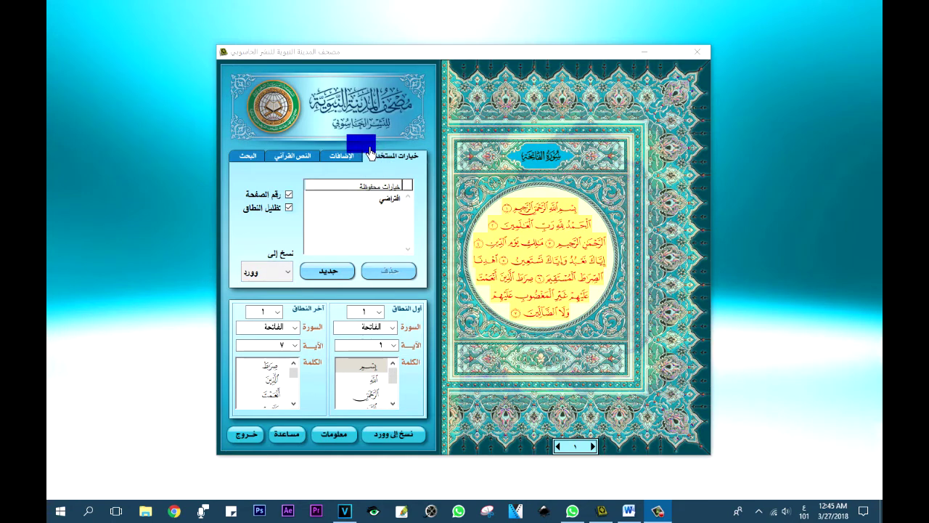
pyautogui.click(372, 155)
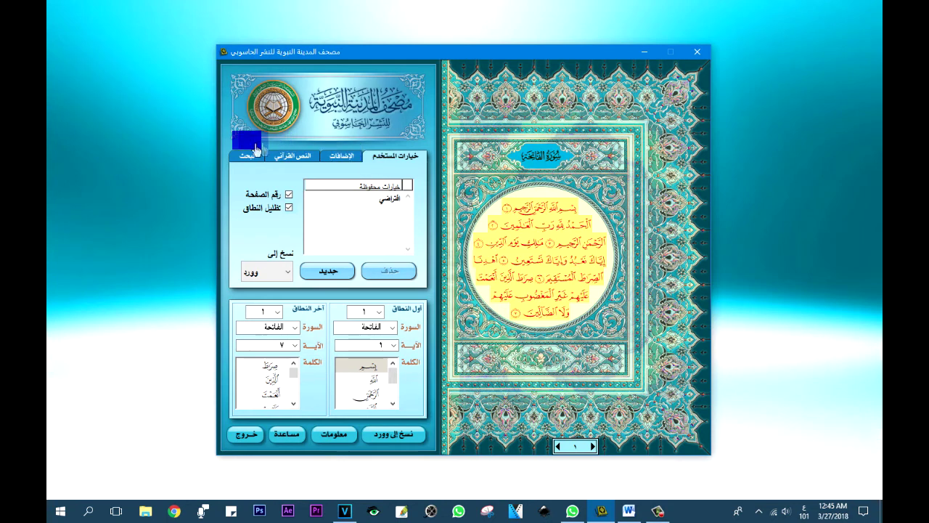
pyautogui.moveTo(225, 141)
pyautogui.mouseDown()
pyautogui.moveTo(279, 170)
pyautogui.moveTo(420, 172)
pyautogui.moveTo(437, 181)
pyautogui.mouseUp()
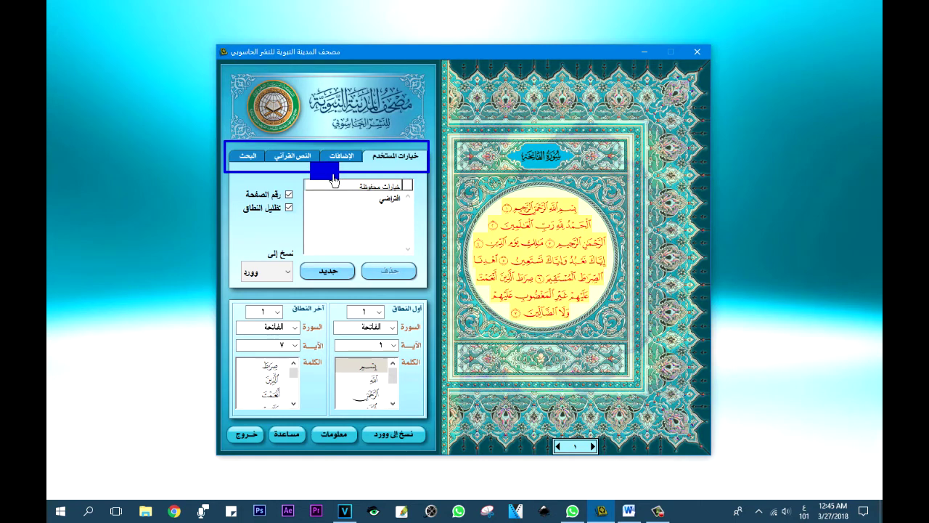
pyautogui.press('Escape')
# Create a new saved preset in the user options (خيارات المستخدم), named with the user's first name.
pyautogui.click(373, 154)
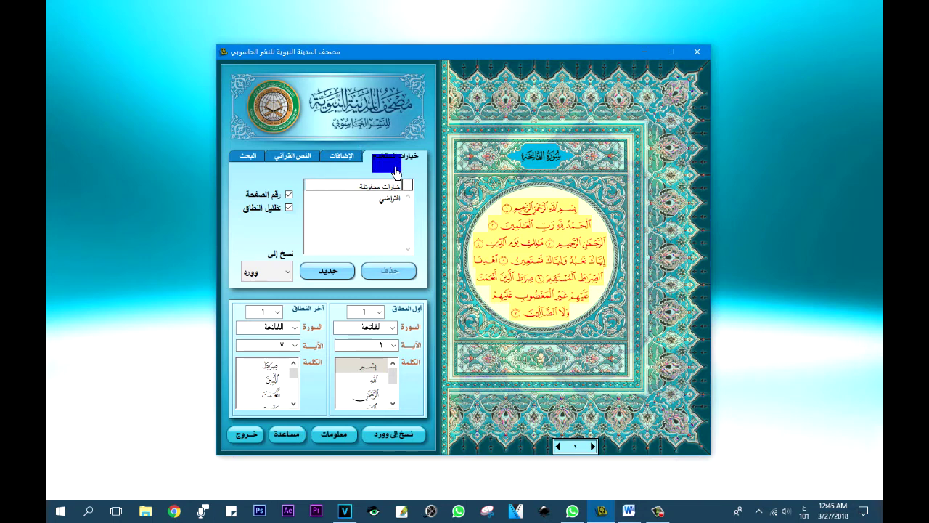
pyautogui.moveTo(386, 166); pyautogui.dragTo(434, 180)
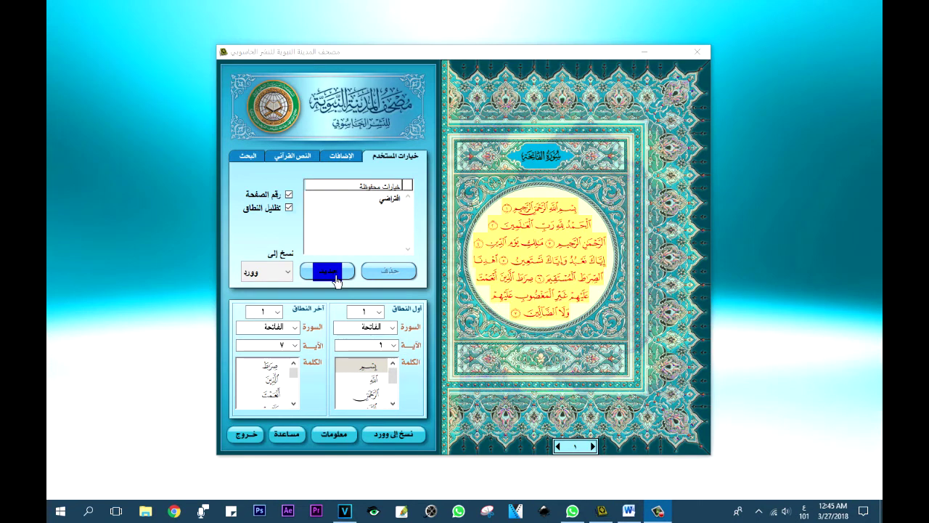
pyautogui.click(334, 274)
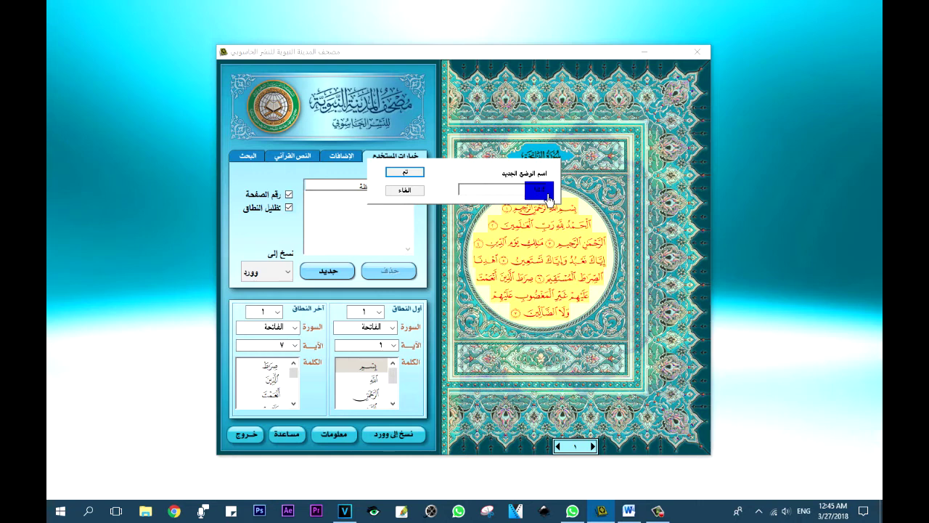
pyautogui.write('Asif')
pyautogui.click(405, 172)
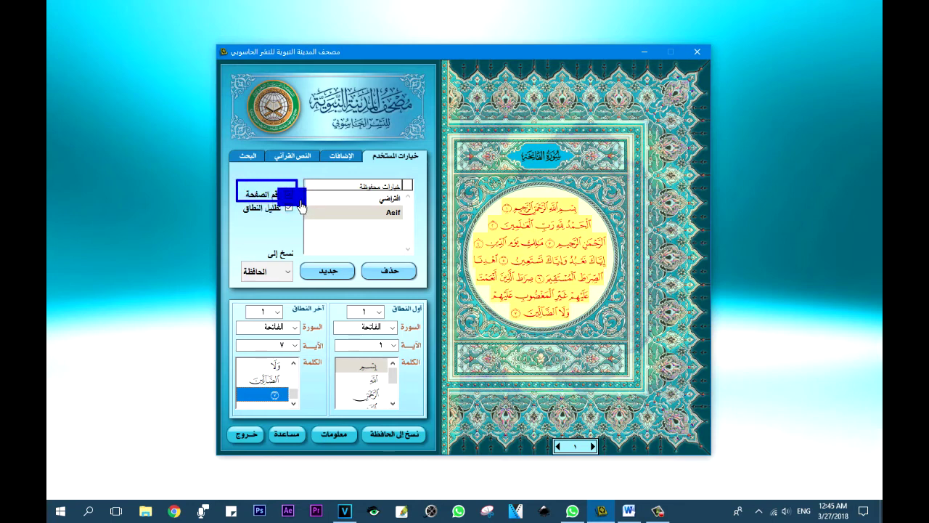
# Switch the page number (رقم الصفحة) and range shading (تظليل النطاق) options off and back on in turn.
pyautogui.moveTo(545, 435); pyautogui.dragTo(629, 464)
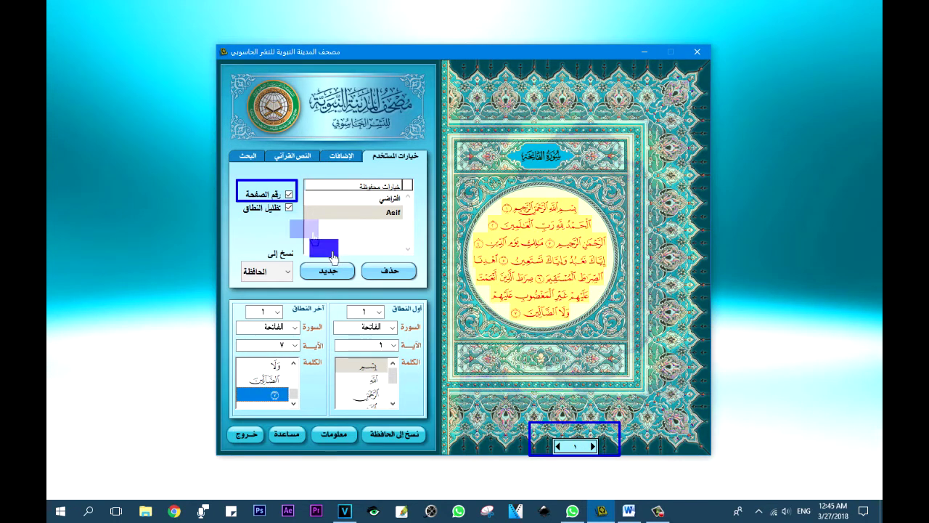
pyautogui.click(289, 194)
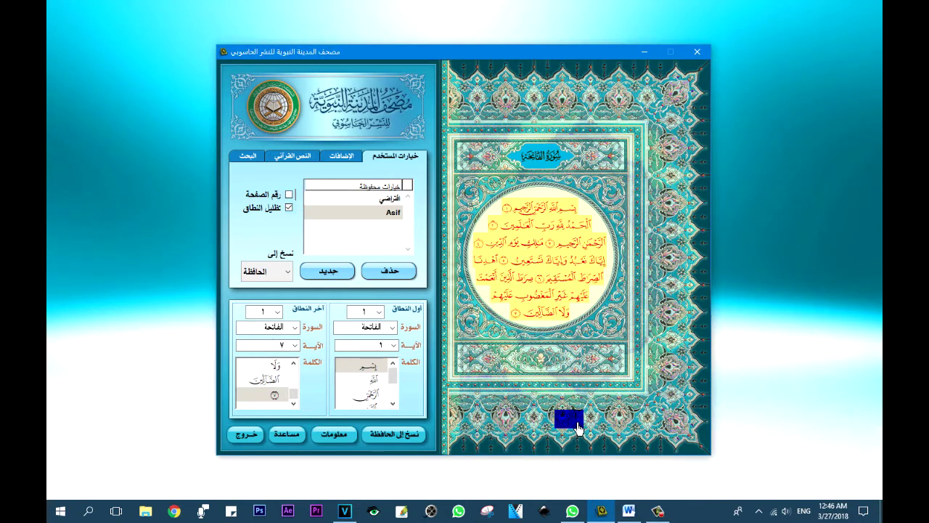
pyautogui.click(290, 196)
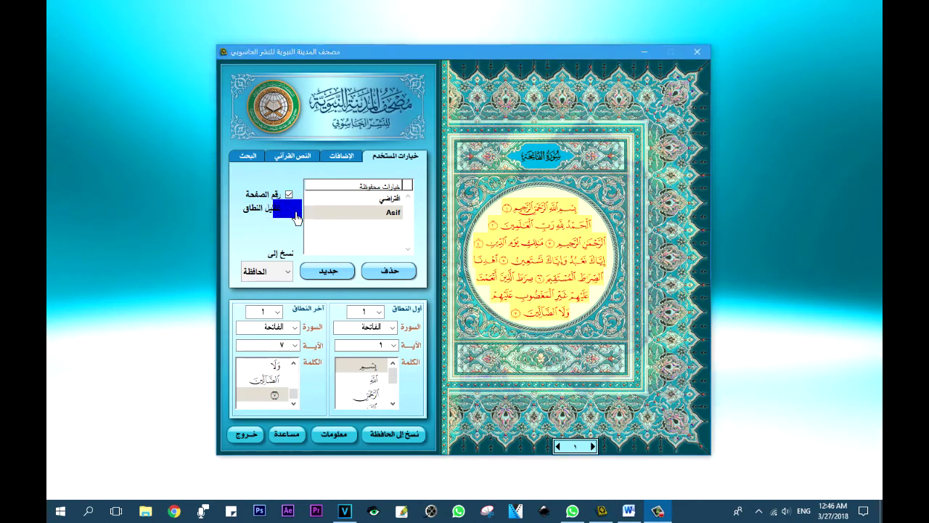
pyautogui.click(296, 217)
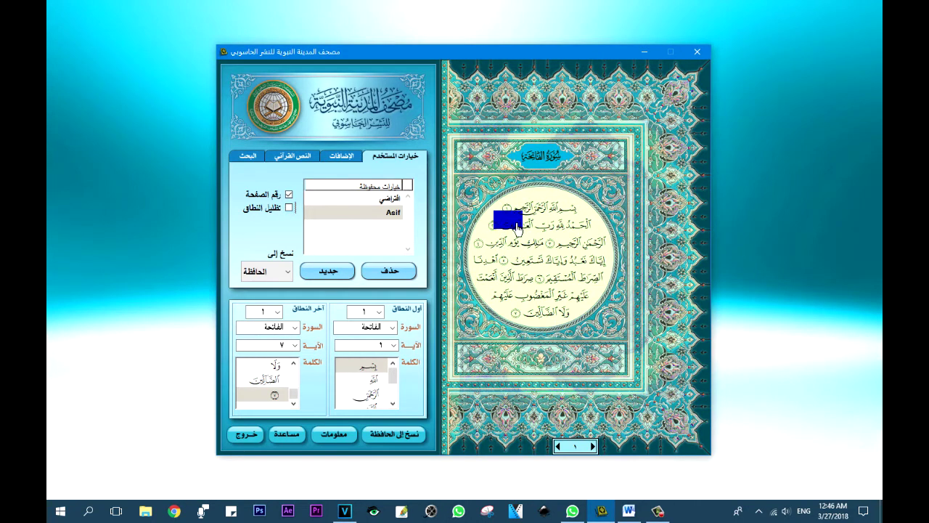
pyautogui.click(298, 214)
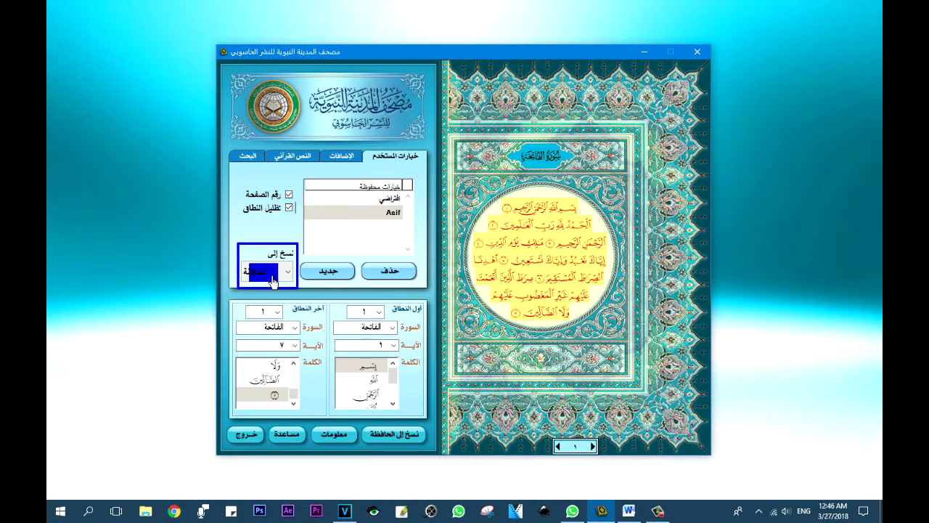
# Set the copy destination (نسخ إلى) to Word (وورد).
pyautogui.click(292, 277)
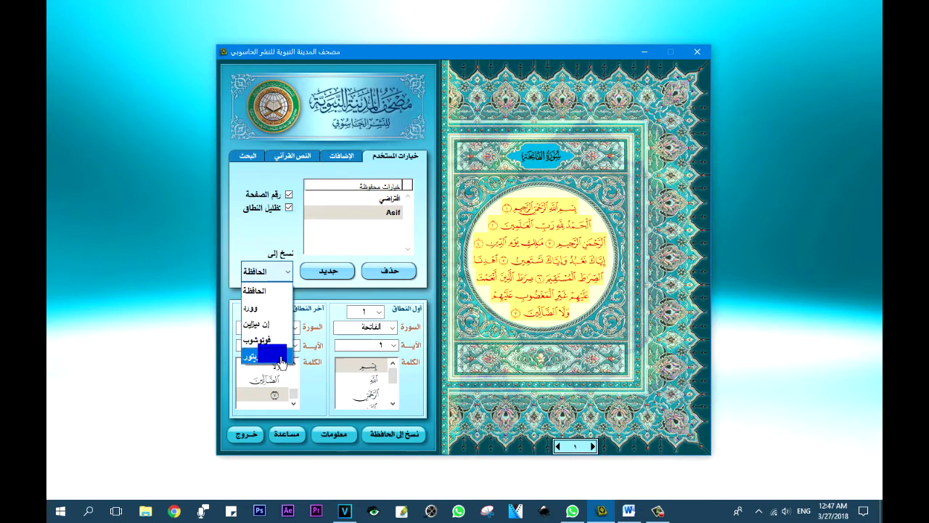
pyautogui.click(276, 313)
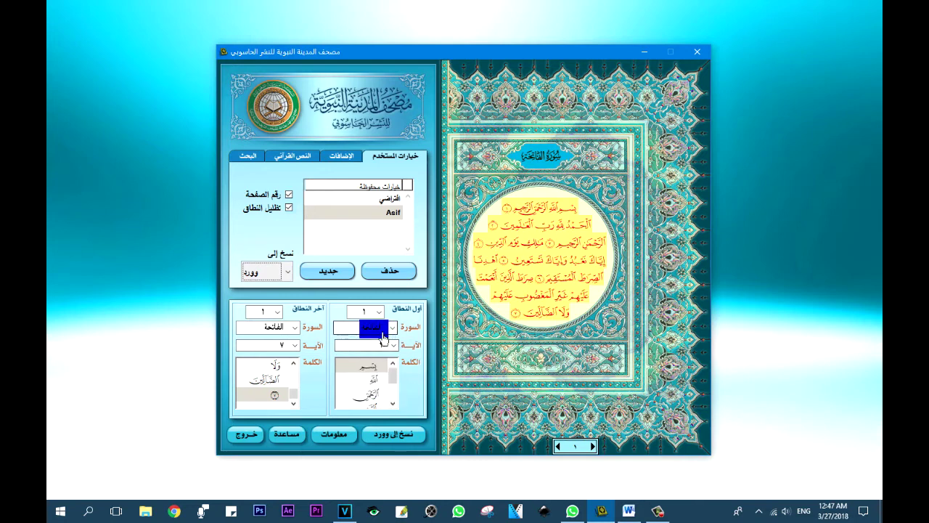
pyautogui.moveTo(329, 298)
pyautogui.mouseDown()
pyautogui.moveTo(347, 326)
pyautogui.moveTo(389, 359)
pyautogui.mouseUp()
pyautogui.moveTo(429, 386)
pyautogui.mouseDown()
pyautogui.moveTo(434, 428)
pyautogui.moveTo(428, 420)
pyautogui.mouseUp()
pyautogui.moveTo(229, 297)
pyautogui.mouseDown()
pyautogui.moveTo(240, 315)
pyautogui.moveTo(286, 320)
pyautogui.moveTo(322, 352)
pyautogui.moveTo(323, 415)
pyautogui.moveTo(334, 420)
pyautogui.mouseUp()
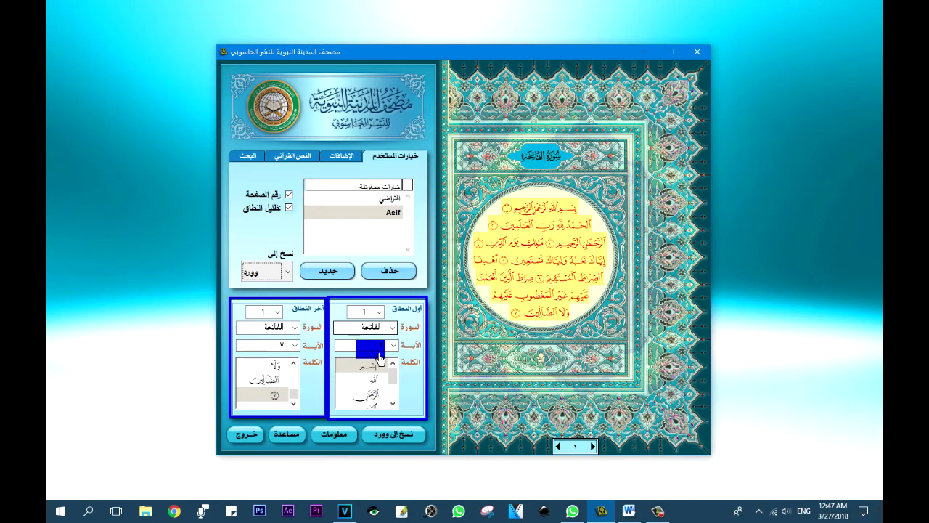
pyautogui.press('Escape')
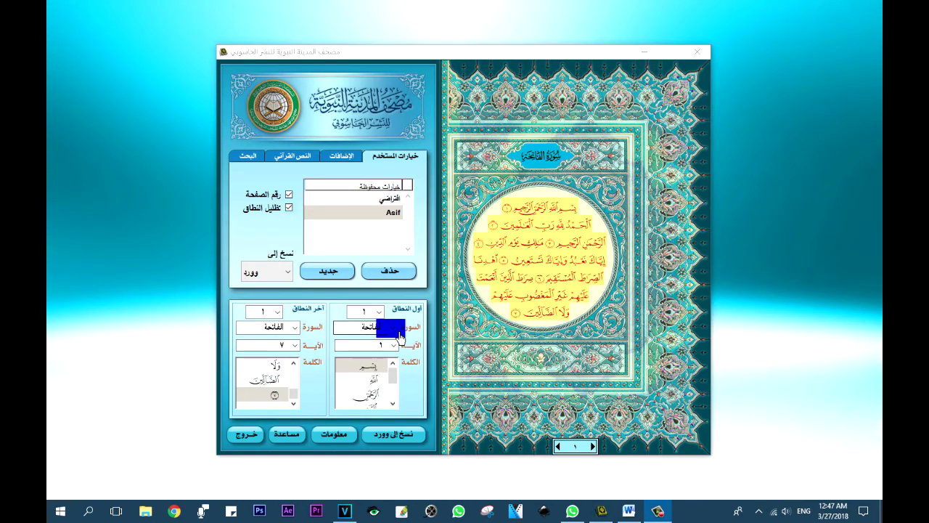
# Set the text range of Surah Al-Fatiha to start at ayah 1 and end at ayah 3.
pyautogui.click(388, 345)
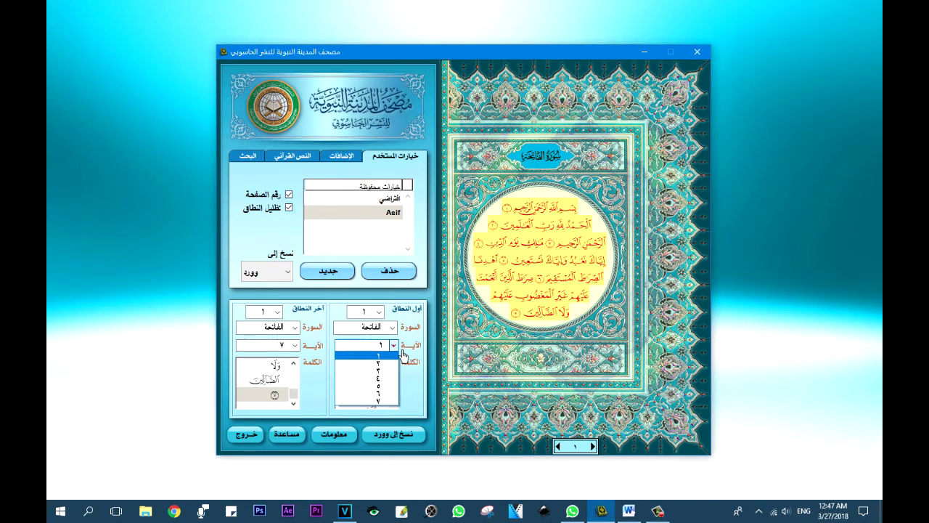
pyautogui.click(384, 355)
pyautogui.click(295, 346)
pyautogui.click(292, 380)
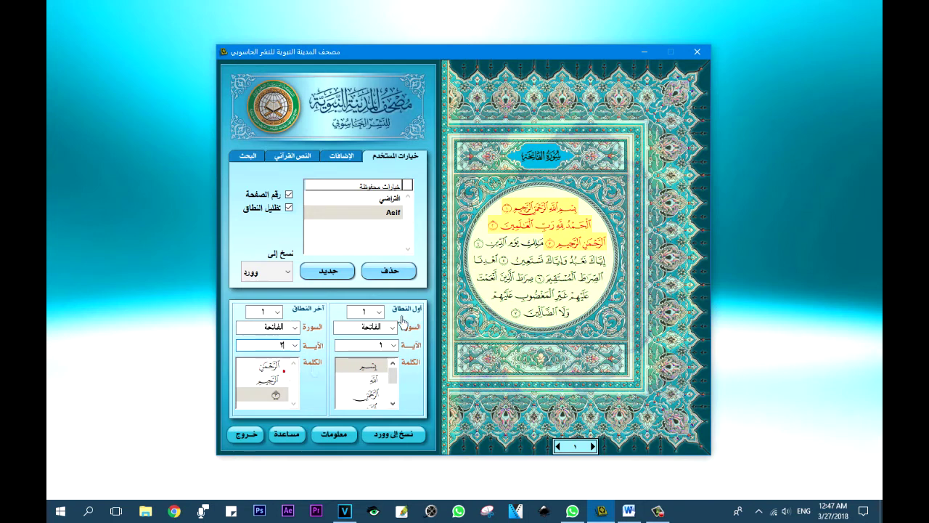
pyautogui.click(561, 249)
pyautogui.moveTo(484, 185); pyautogui.dragTo(300, 218)
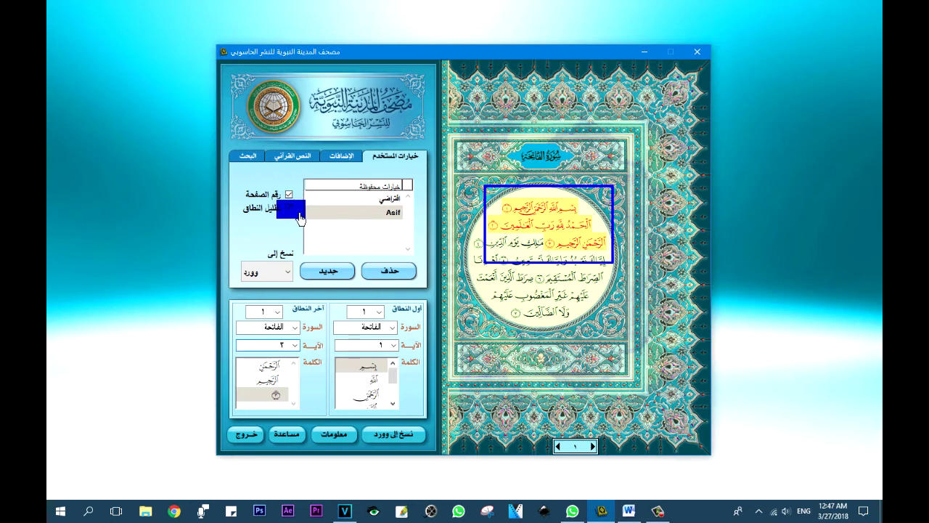
# Switch to the open Document1 in Microsoft Word.
pyautogui.click(289, 208)
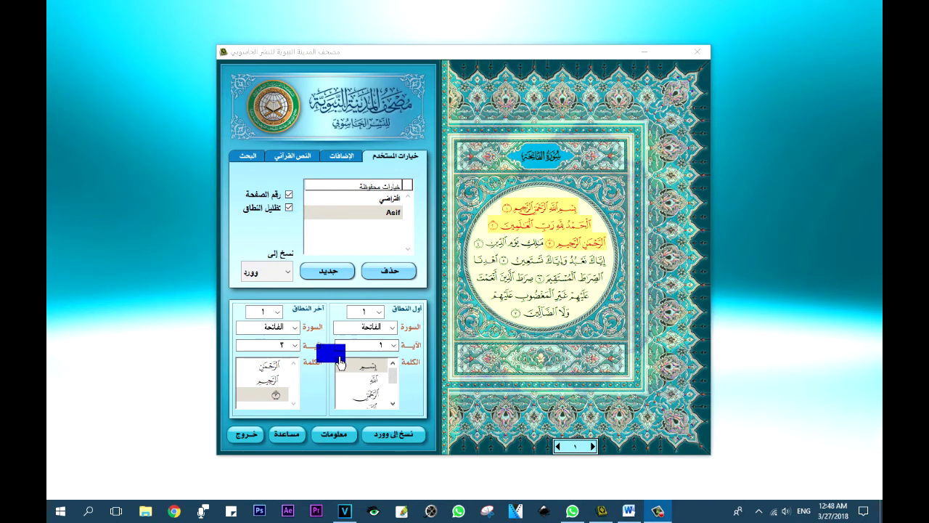
pyautogui.moveTo(330, 353); pyautogui.dragTo(433, 424)
pyautogui.moveTo(364, 424); pyautogui.dragTo(436, 455)
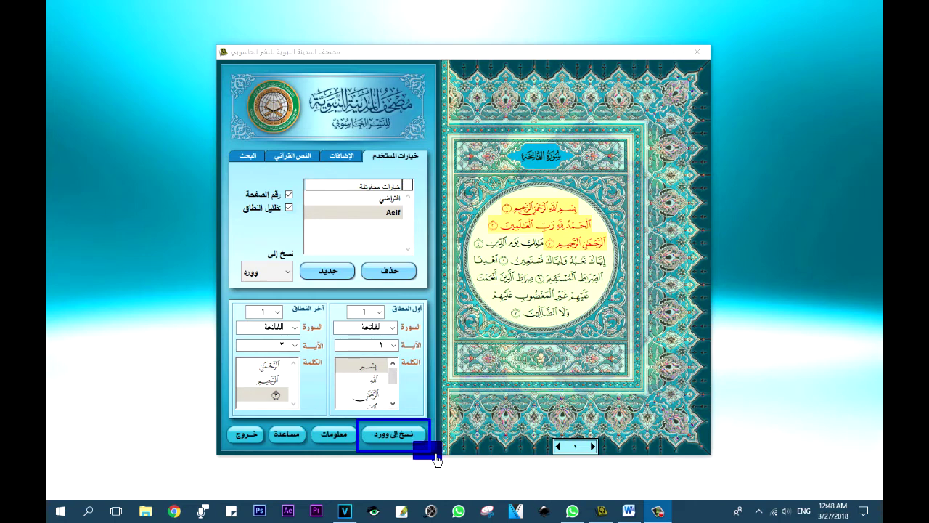
pyautogui.click(628, 511)
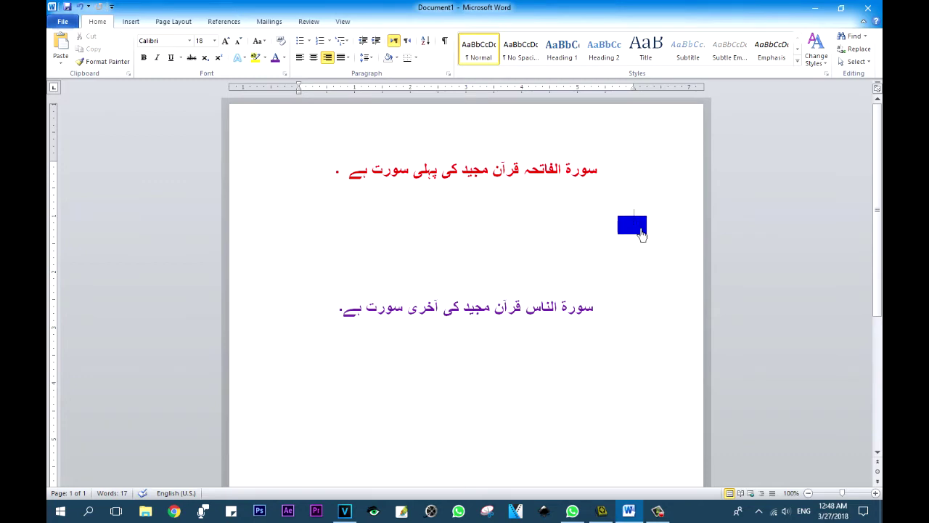
# Copy Surah Al-Fatiha ayahs 1 to 3 from the Mushaf program into Document1 below the red sentence and select the first inserted line.
pyautogui.click(605, 517)
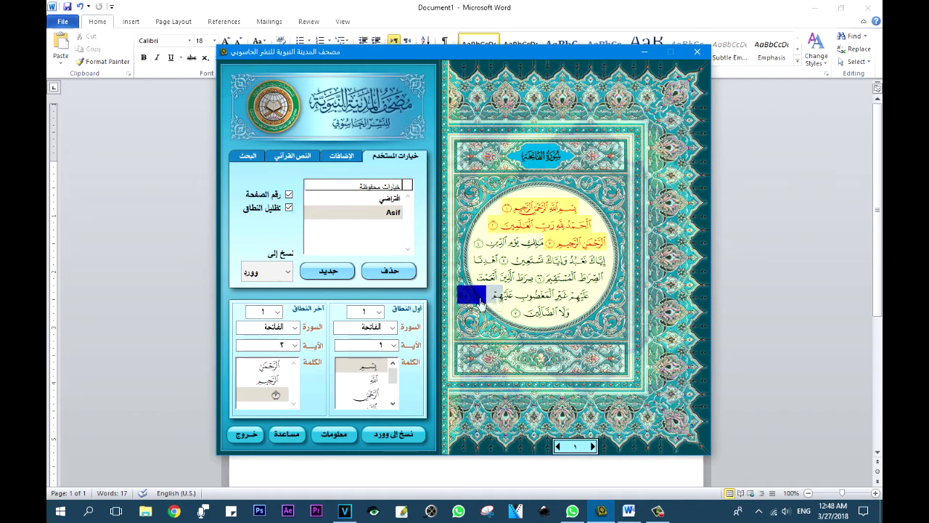
pyautogui.click(397, 444)
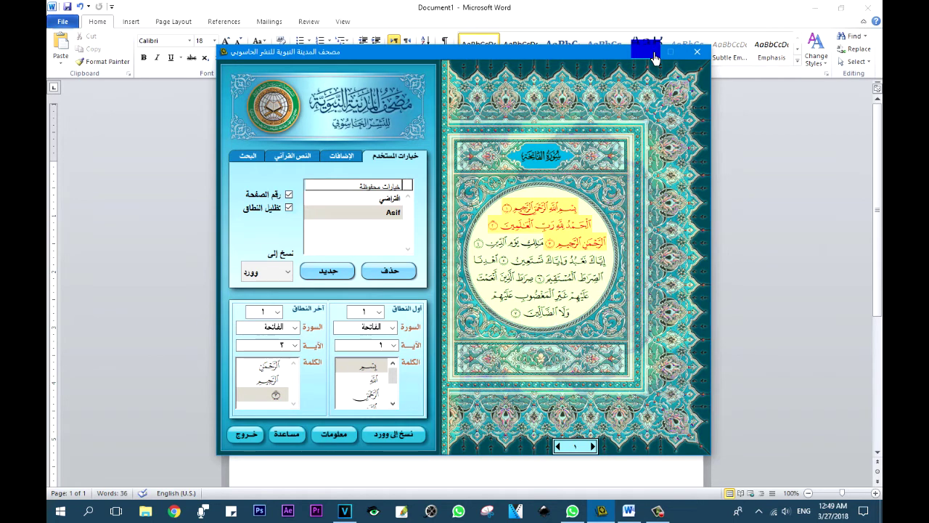
pyautogui.click(655, 56)
pyautogui.moveTo(332, 243); pyautogui.dragTo(647, 235)
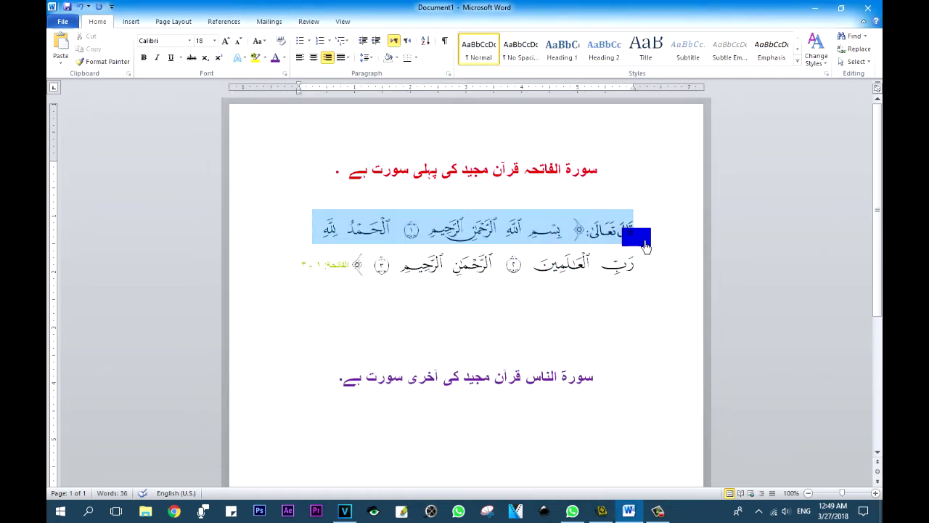
# Place the insertion point in the blank area below the purple sentence about Surah An-Nas.
pyautogui.click(539, 389)
pyautogui.scroll(-3, 539, 386)
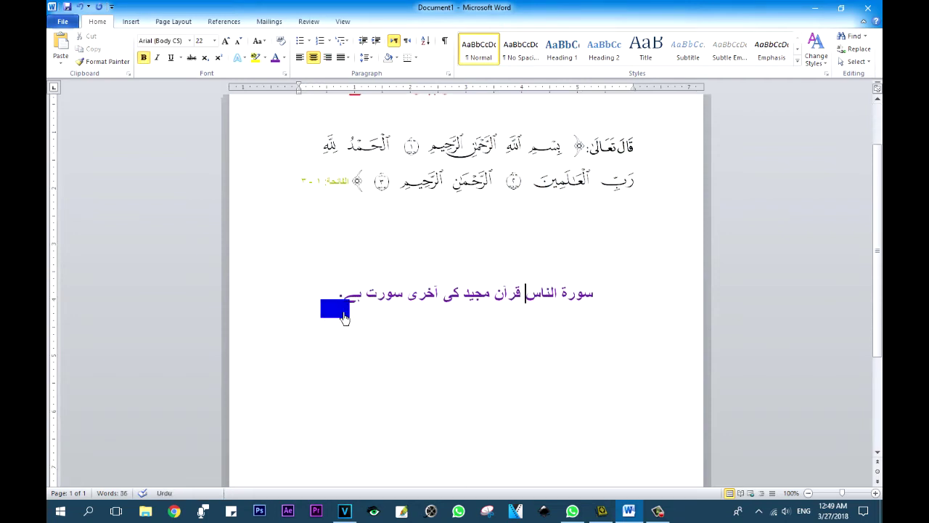
pyautogui.doubleClick(605, 360)
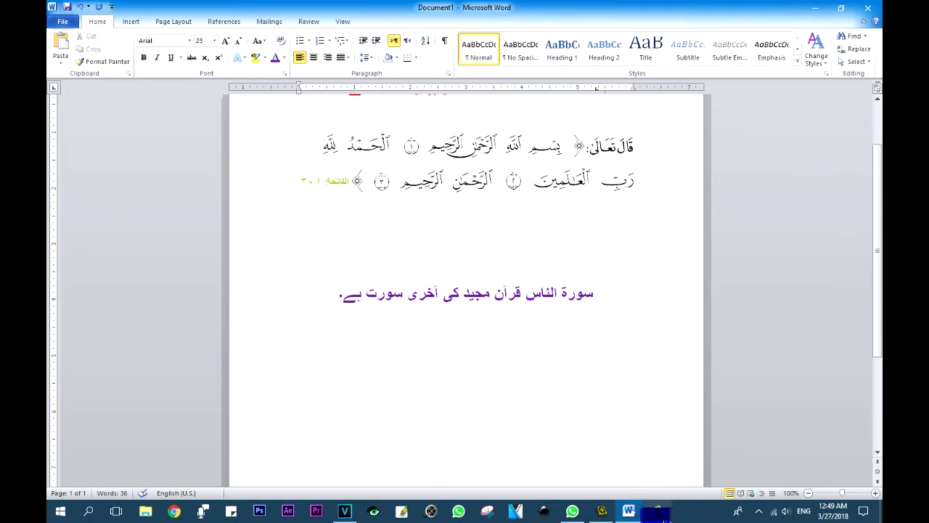
# Switch to the Mushaf program and set the starting surah of the text range to An-Nas (الناس).
pyautogui.click(601, 510)
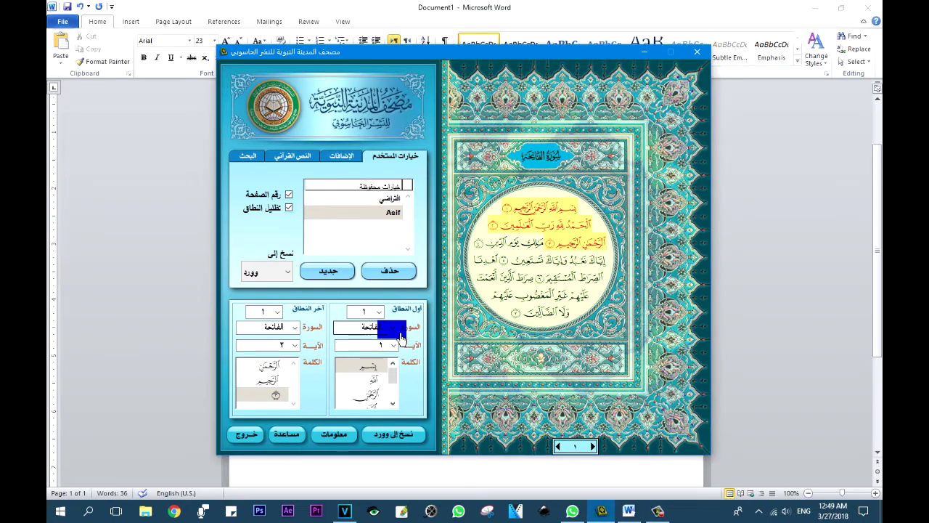
pyautogui.click(400, 333)
pyautogui.moveTo(391, 95); pyautogui.dragTo(392, 303)
pyautogui.click(371, 314)
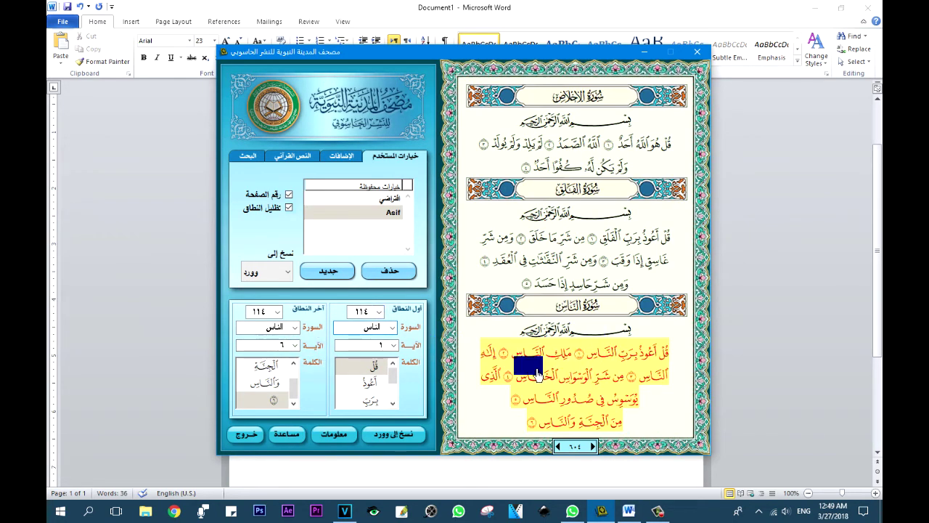
pyautogui.moveTo(472, 322); pyautogui.dragTo(684, 446)
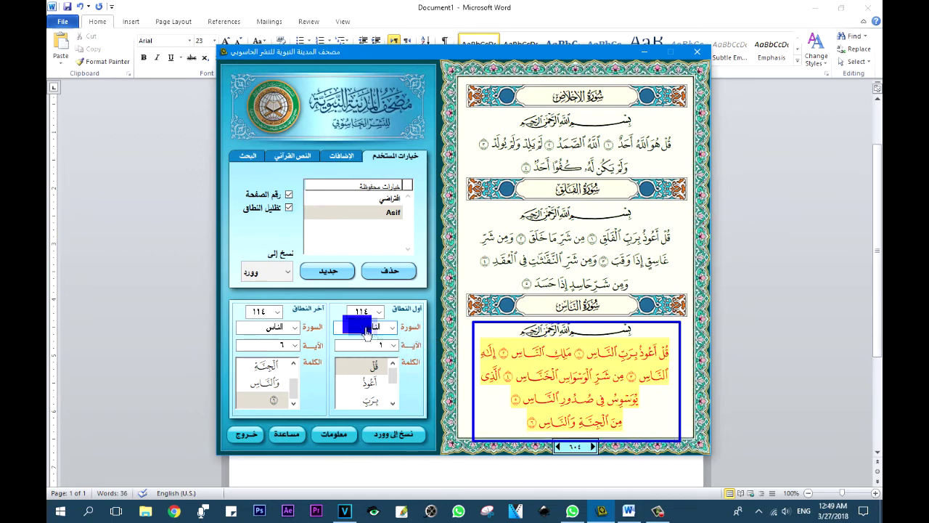
pyautogui.press('Escape')
# End the An-Nas range at ayah 4 and copy ayahs 1 to 4 into the Word document.
pyautogui.click(397, 348)
pyautogui.click(294, 345)
pyautogui.click(293, 386)
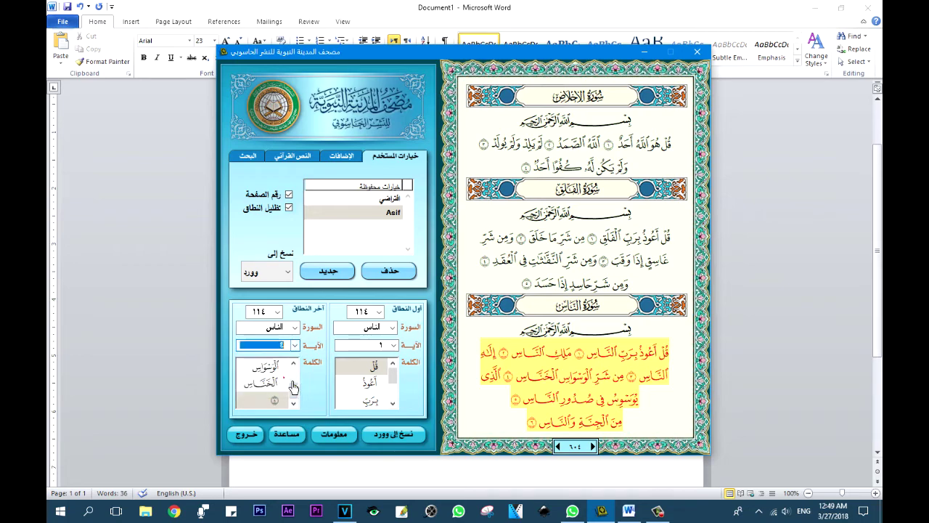
pyautogui.click(402, 437)
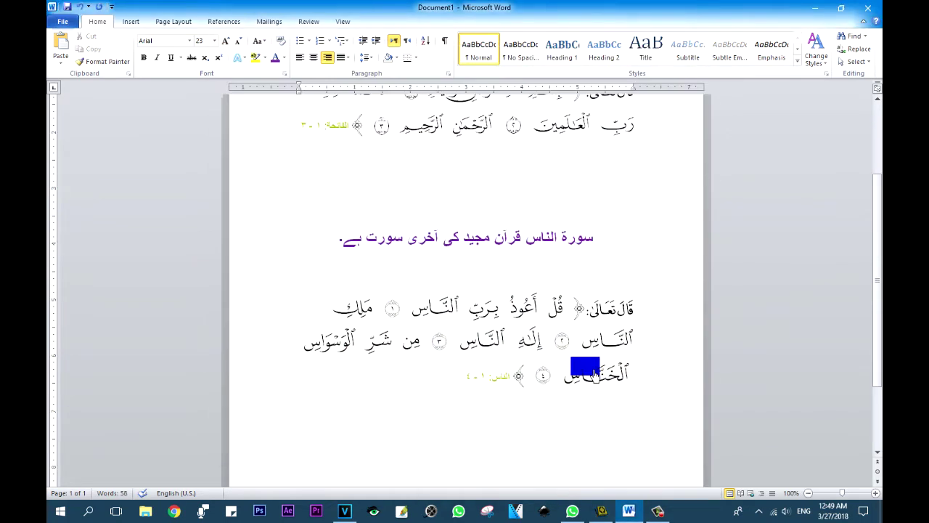
pyautogui.scroll(-1, 595, 373)
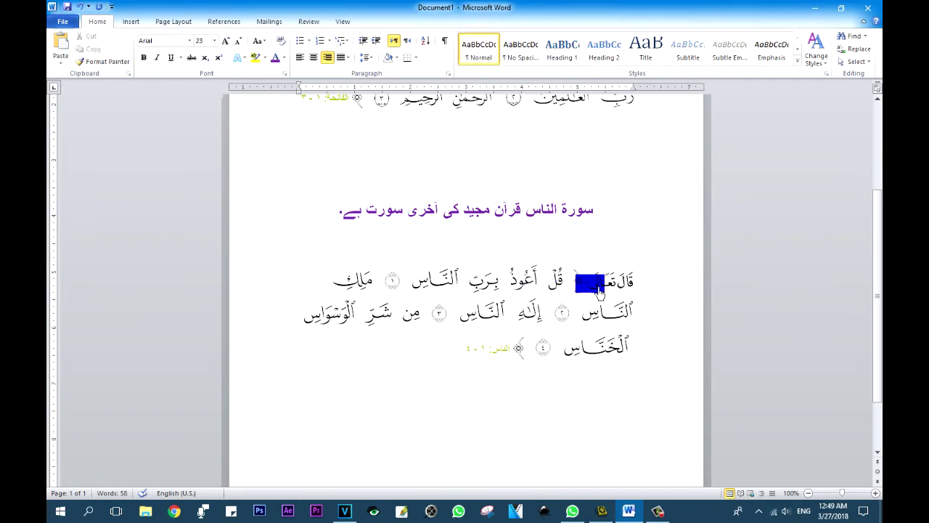
# Examine the قال تعالى introductions and the Bismillah in the inserted verses by selecting them.
pyautogui.moveTo(595, 286); pyautogui.dragTo(638, 289)
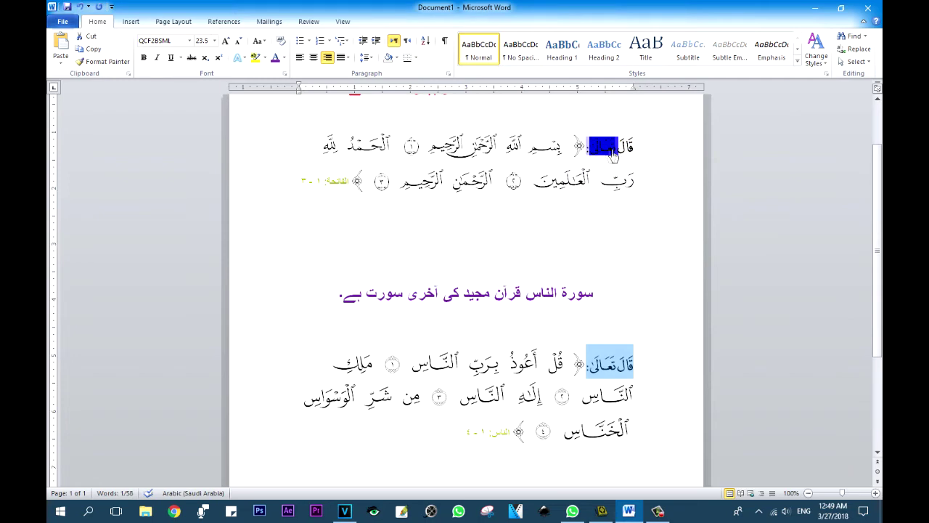
pyautogui.doubleClick(610, 145)
pyautogui.moveTo(426, 148); pyautogui.dragTo(559, 151)
pyautogui.scroll(-2, 559, 385)
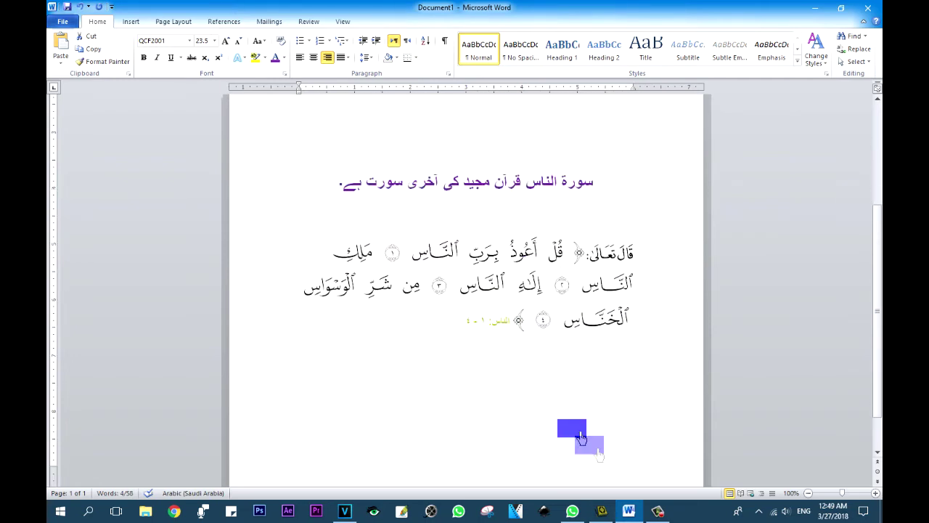
pyautogui.scroll(1, 569, 375)
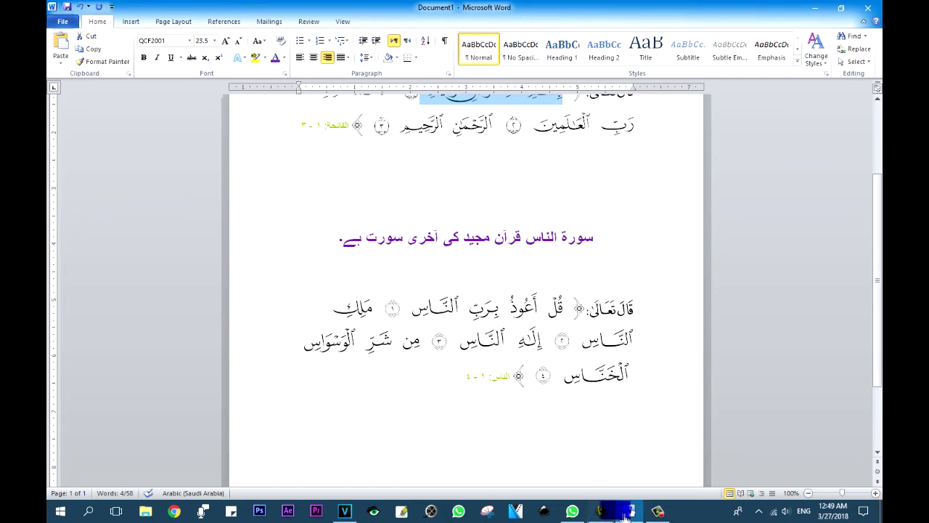
# Return to the Mushaf program and review the additions (الإضافات) options, including قال تعالى and the citation font (خط التخريج).
pyautogui.click(602, 510)
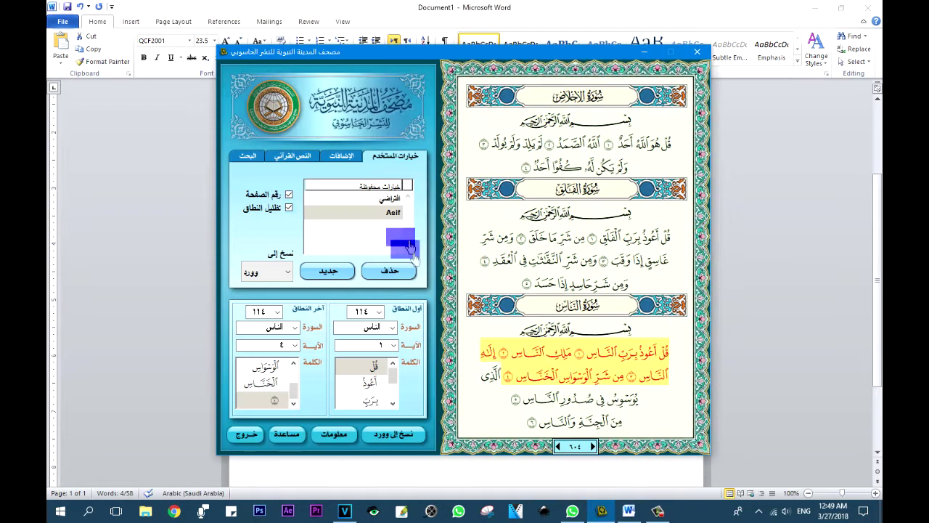
pyautogui.click(347, 161)
pyautogui.click(349, 165)
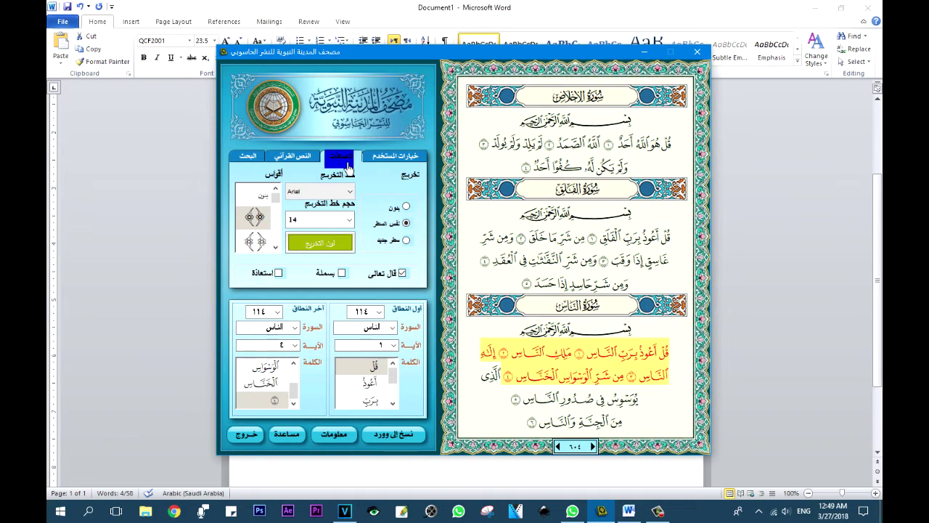
pyautogui.click(389, 274)
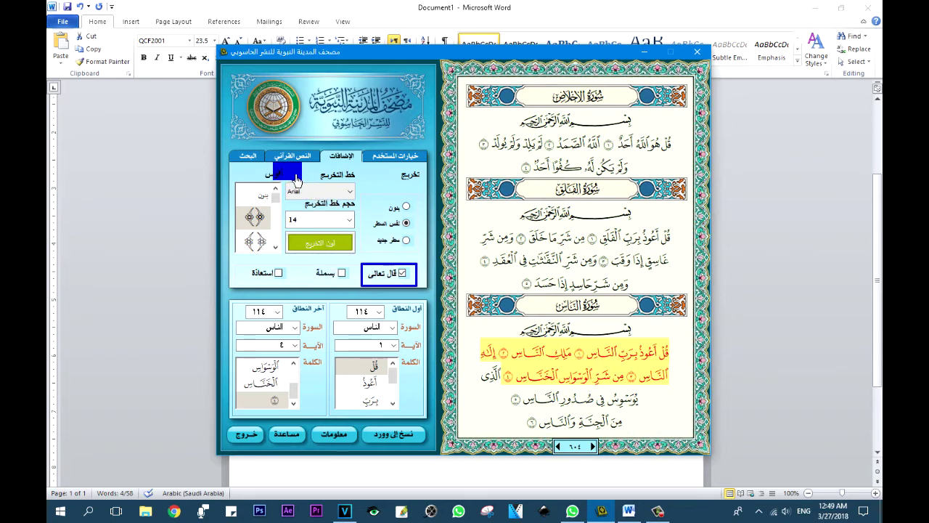
pyautogui.moveTo(304, 186); pyautogui.dragTo(369, 210)
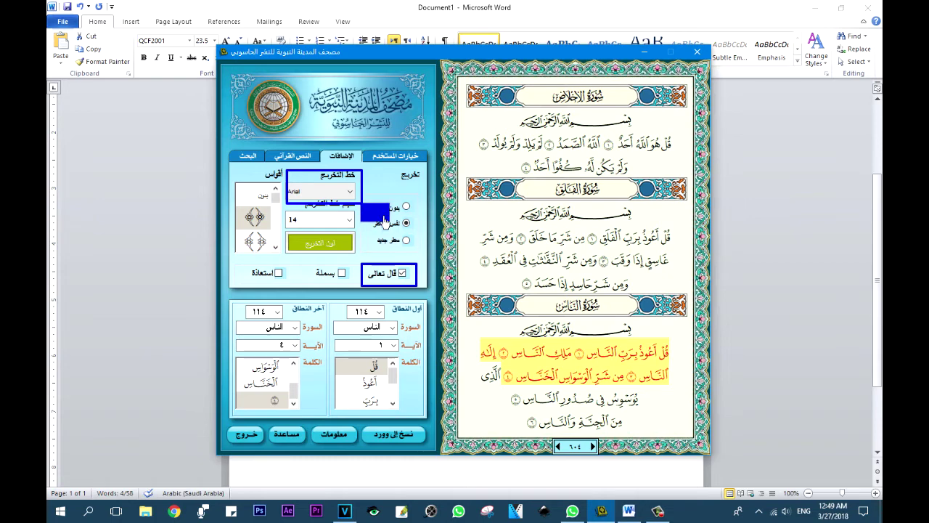
pyautogui.press('Escape')
# Review the Quranic text (النص القرآني) options for preview and font size, and reduce the spacing (المسافات) to nearly its minimum.
pyautogui.click(300, 159)
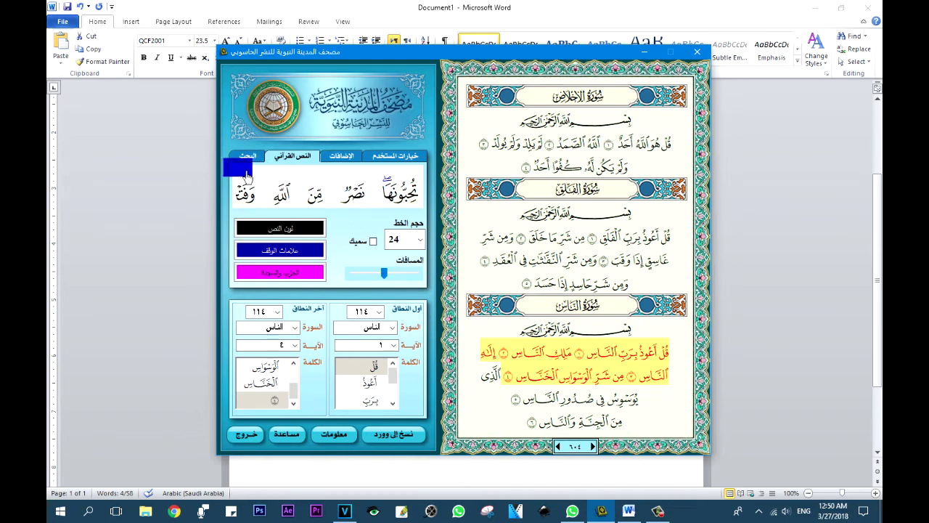
pyautogui.moveTo(241, 173)
pyautogui.mouseDown()
pyautogui.moveTo(366, 226)
pyautogui.moveTo(432, 217)
pyautogui.mouseUp()
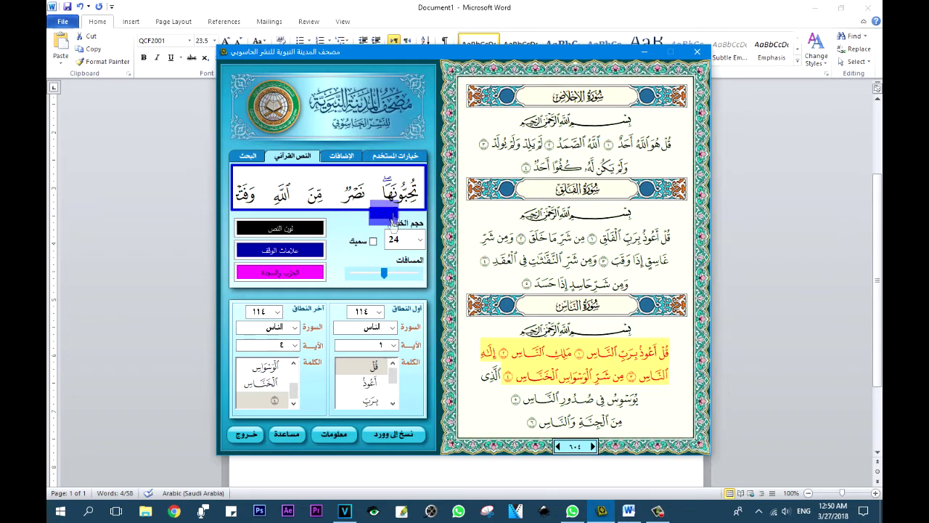
pyautogui.moveTo(341, 259)
pyautogui.mouseDown()
pyautogui.moveTo(363, 280)
pyautogui.moveTo(435, 294)
pyautogui.mouseUp()
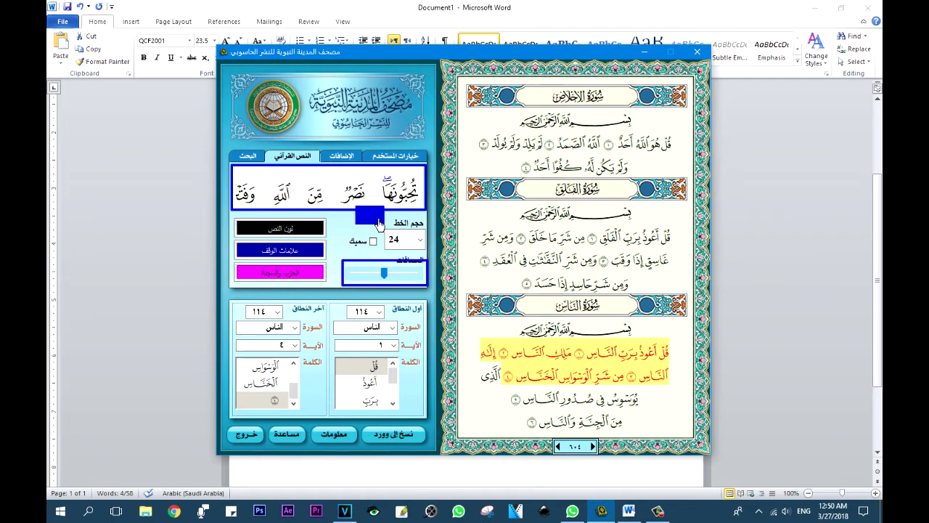
pyautogui.moveTo(373, 214); pyautogui.dragTo(439, 260)
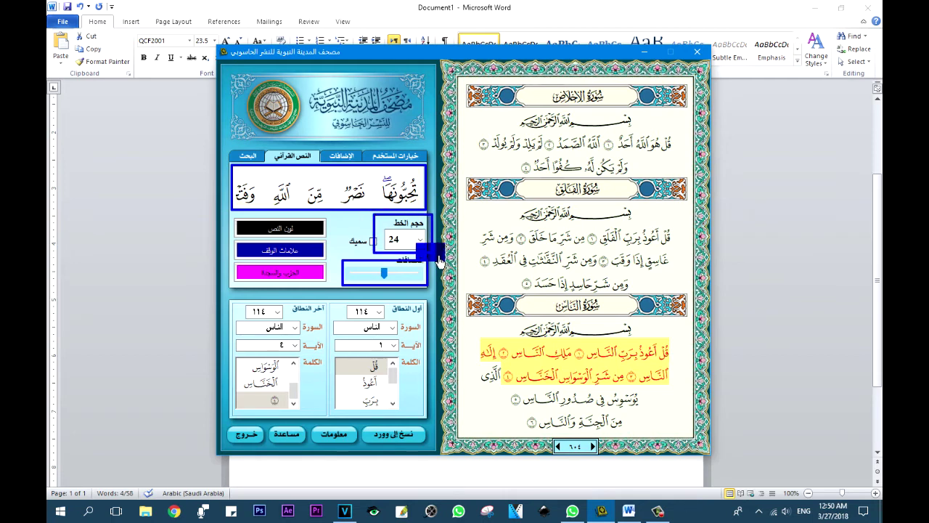
pyautogui.press('e')
pyautogui.moveTo(368, 266)
pyautogui.mouseDown()
pyautogui.moveTo(392, 284)
pyautogui.moveTo(364, 286)
pyautogui.moveTo(422, 279)
pyautogui.moveTo(357, 283)
pyautogui.mouseUp()
pyautogui.click(390, 283)
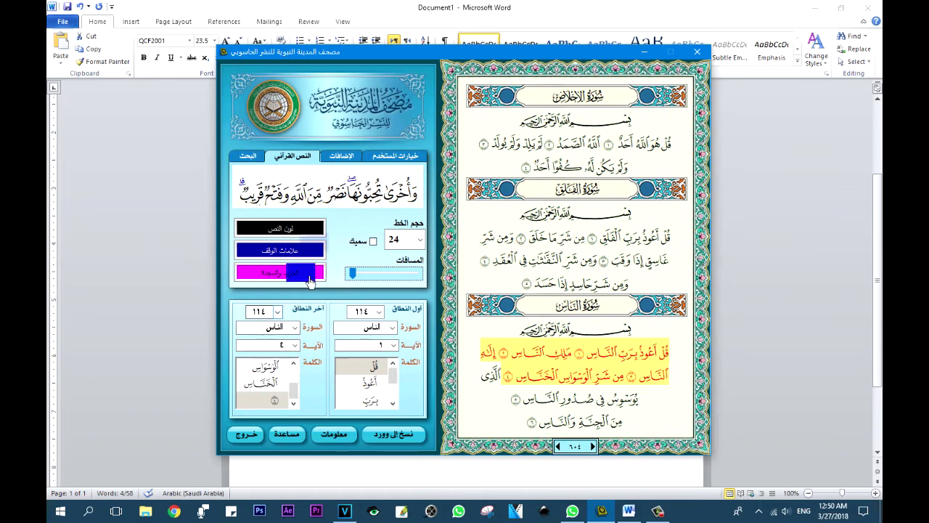
# Set the copy destination (نسخ إلى) to Photoshop (فوتوشوب) and copy An-Nas ayahs 1 to 4 there.
pyautogui.click(397, 164)
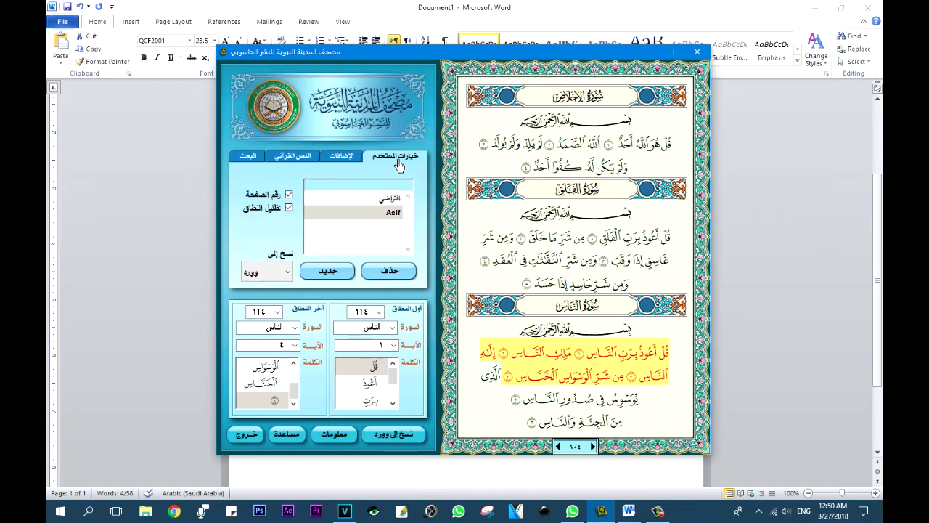
pyautogui.click(290, 274)
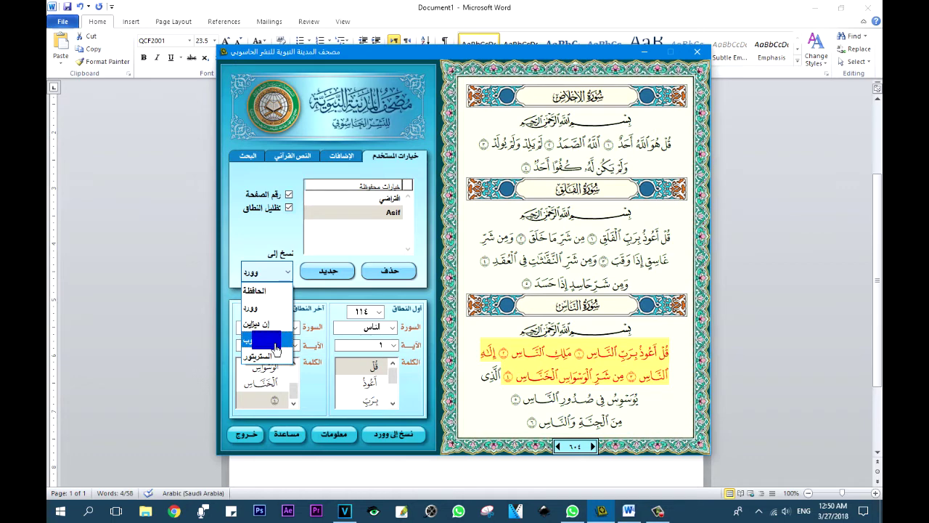
pyautogui.click(276, 349)
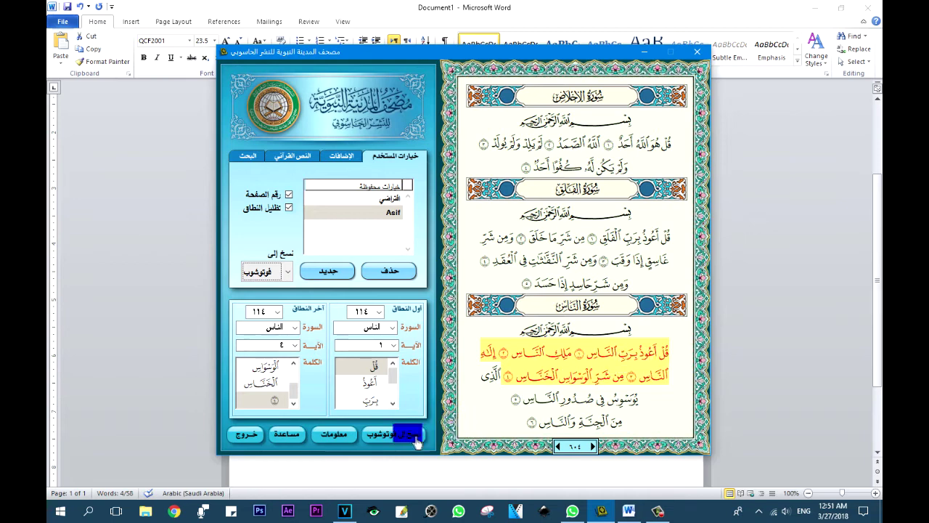
pyautogui.click(406, 435)
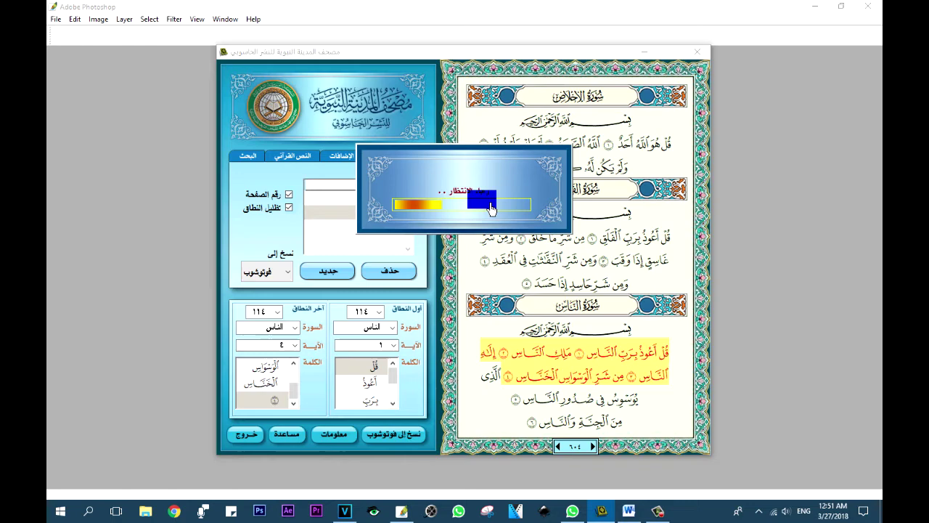
# Clear the Mushaf window out of the way and view the copied An-Nas verses in the Photoshop document.
pyautogui.click(651, 52)
pyautogui.click(444, 291)
pyautogui.moveTo(446, 301)
pyautogui.mouseDown()
pyautogui.moveTo(287, 184)
pyautogui.moveTo(263, 144)
pyautogui.moveTo(240, 63)
pyautogui.moveTo(252, 83)
pyautogui.moveTo(237, 147)
pyautogui.moveTo(242, 210)
pyautogui.moveTo(247, 78)
pyautogui.moveTo(243, 127)
pyautogui.moveTo(278, 180)
pyautogui.moveTo(262, 187)
pyautogui.moveTo(181, 106)
pyautogui.moveTo(134, 113)
pyautogui.moveTo(234, 191)
pyautogui.moveTo(318, 220)
pyautogui.moveTo(289, 187)
pyautogui.moveTo(303, 209)
pyautogui.moveTo(264, 200)
pyautogui.moveTo(289, 201)
pyautogui.moveTo(637, 508)
pyautogui.moveTo(608, 516)
pyautogui.moveTo(391, 325)
pyautogui.moveTo(382, 306)
pyautogui.moveTo(482, 374)
pyautogui.moveTo(610, 514)
pyautogui.moveTo(578, 388)
pyautogui.moveTo(522, 254)
pyautogui.moveTo(489, 82)
pyautogui.moveTo(573, 64)
pyautogui.moveTo(479, 240)
pyautogui.moveTo(748, 383)
pyautogui.moveTo(768, 372)
pyautogui.moveTo(613, 391)
pyautogui.moveTo(727, 348)
pyautogui.moveTo(652, 354)
pyautogui.moveTo(686, 373)
pyautogui.moveTo(654, 310)
pyautogui.moveTo(641, 111)
pyautogui.mouseUp()
pyautogui.moveTo(609, 61); pyautogui.dragTo(571, 70)
pyautogui.click(703, 66)
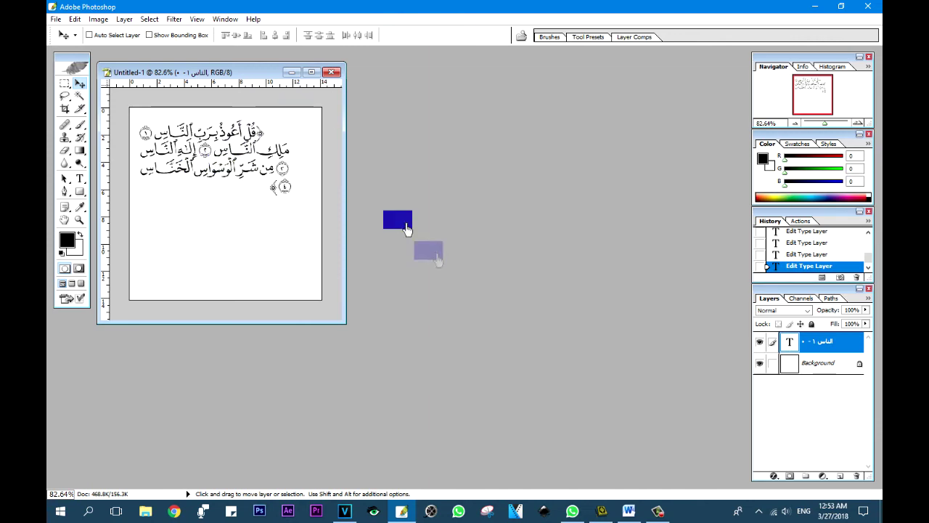
# Minimize Photoshop, review the verses in the Word document and close Word without saving Document1.
pyautogui.click(824, 9)
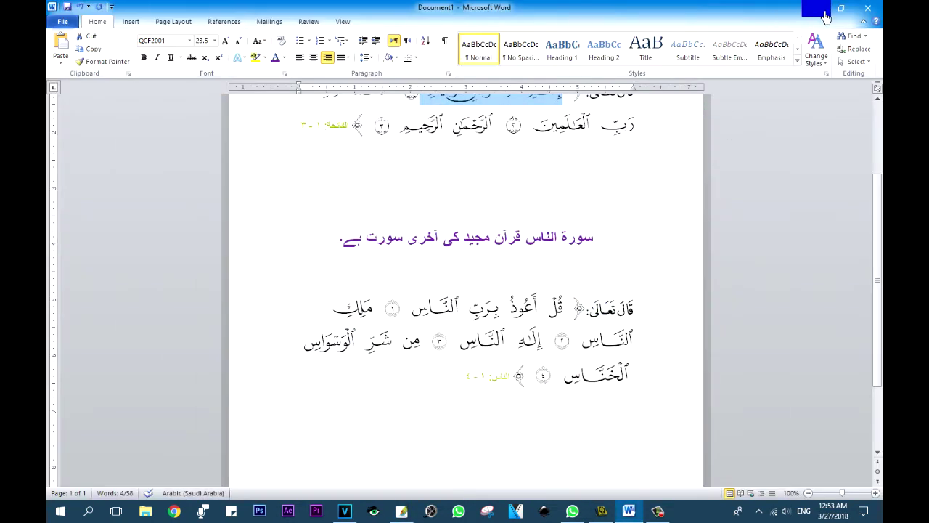
pyautogui.scroll(1, 530, 305)
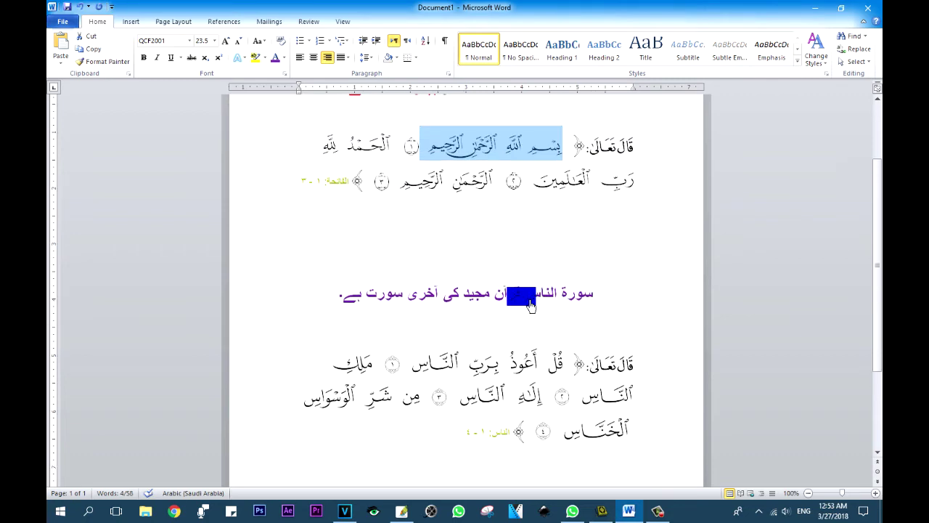
pyautogui.click(867, 8)
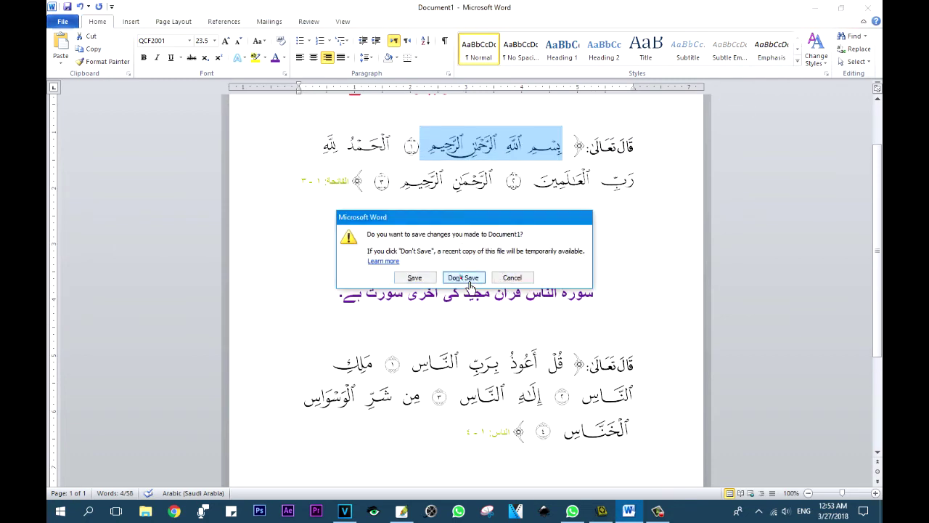
pyautogui.click(465, 280)
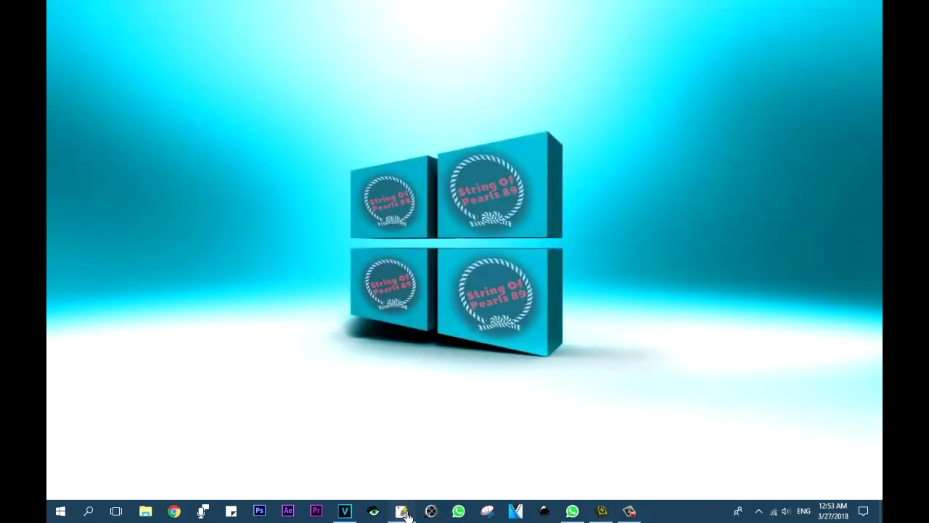
# Switch to Photoshop and close it without saving the document with the verses.
pyautogui.click(405, 512)
pyautogui.click(867, 7)
pyautogui.click(467, 203)
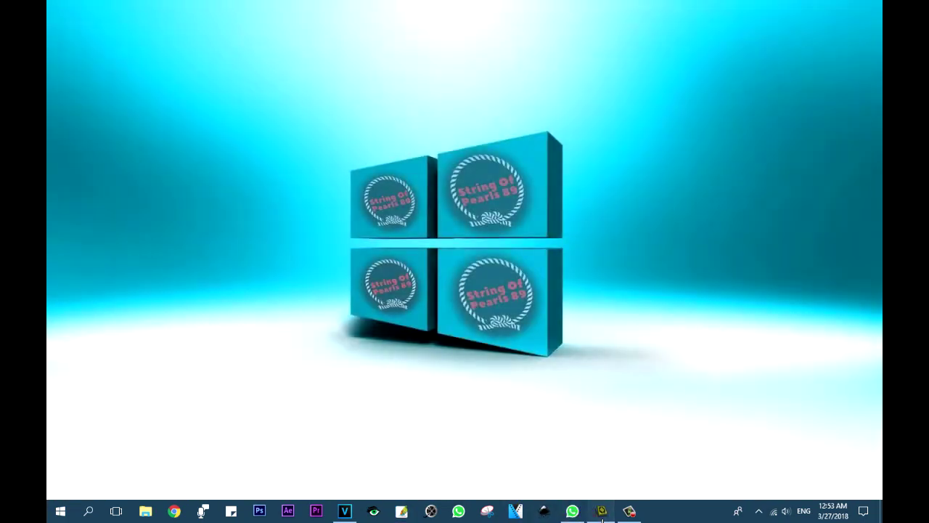
# Bring back the Mushaf program, reposition its window and set the copy destination (نسخ إلى) to Word (وورد).
pyautogui.click(602, 516)
pyautogui.moveTo(479, 61); pyautogui.dragTo(428, 58)
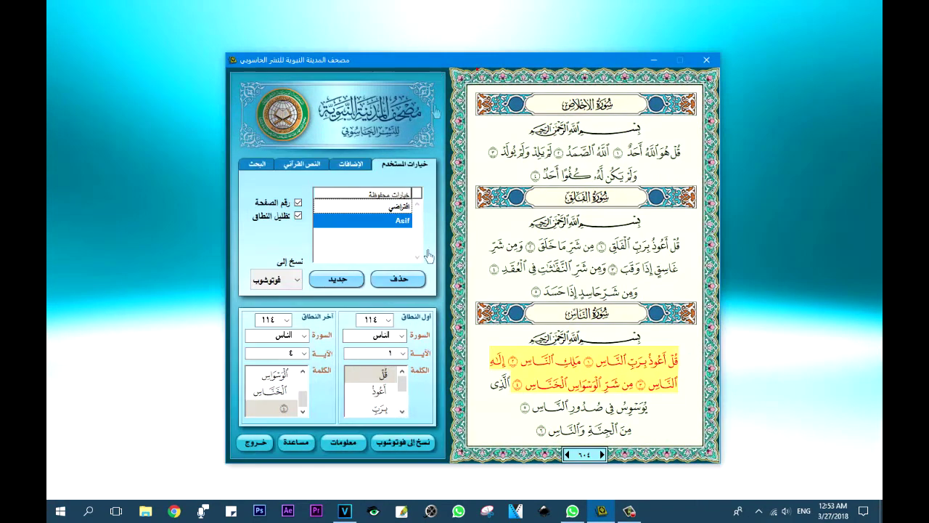
pyautogui.click(276, 279)
pyautogui.click(288, 327)
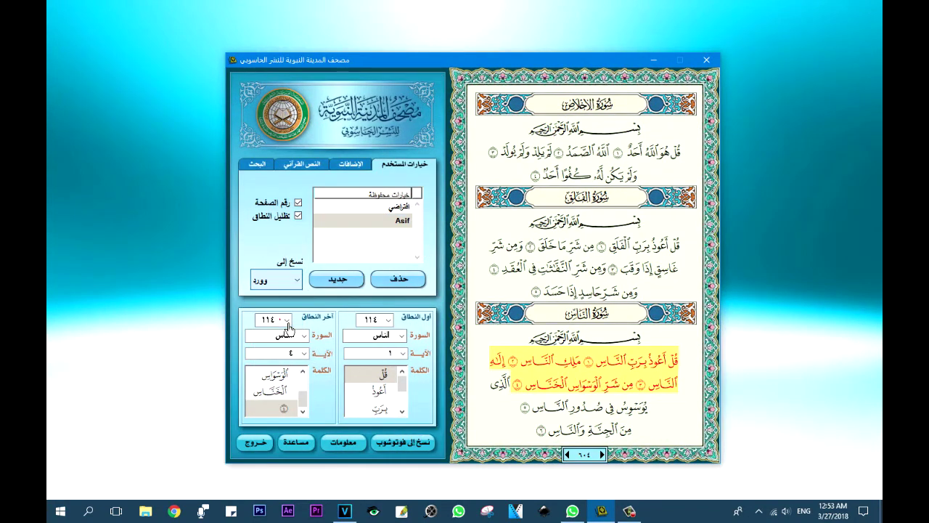
# Copy the selected An-Nas verses 1–4 into a Word document and view the inserted text without the Mushaf window.
pyautogui.moveTo(579, 368); pyautogui.dragTo(412, 450)
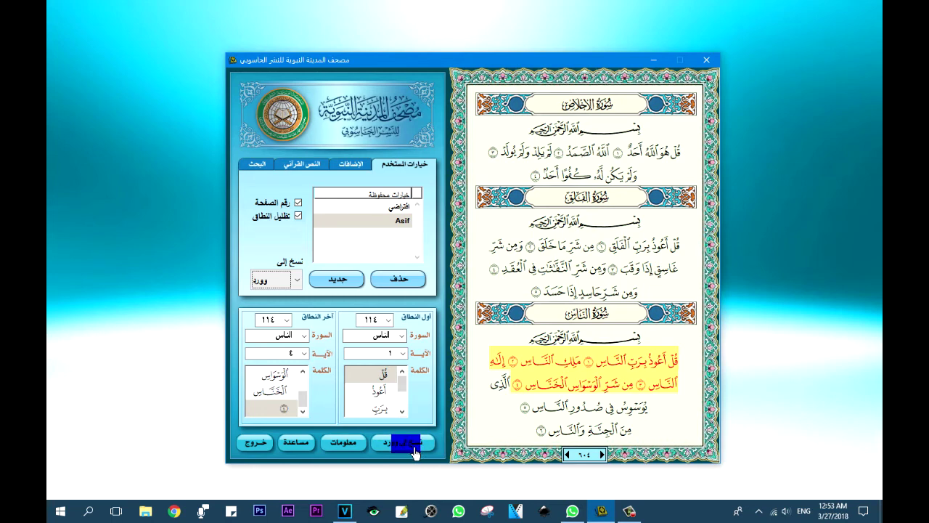
pyautogui.click(414, 449)
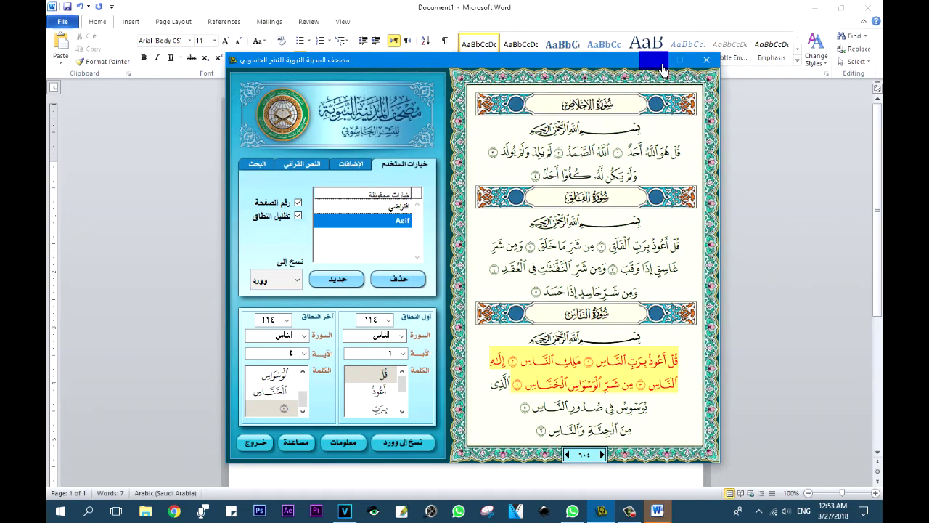
pyautogui.click(662, 64)
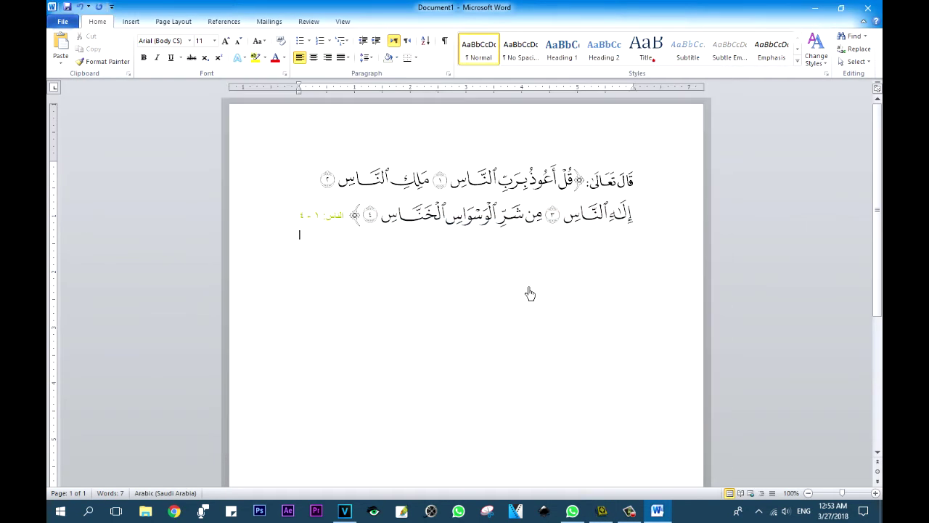
pyautogui.moveTo(338, 185); pyautogui.dragTo(311, 230)
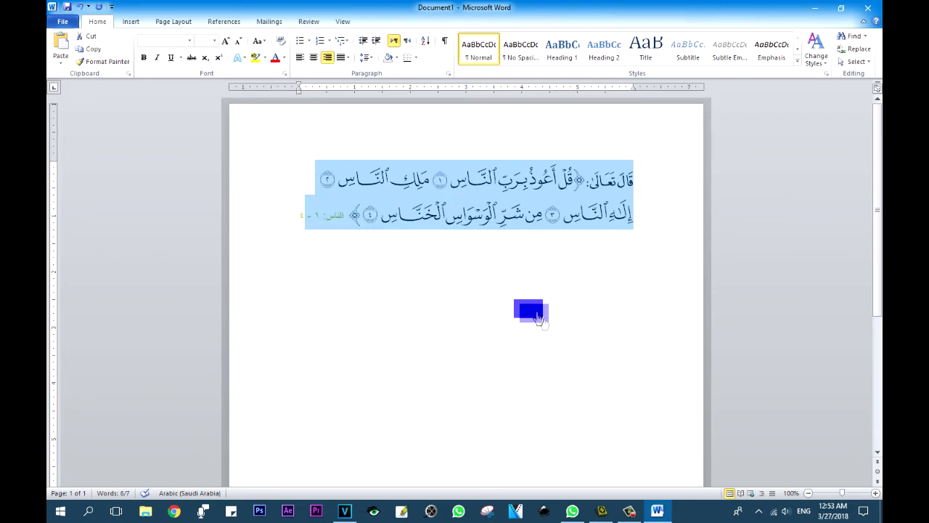
pyautogui.click(526, 326)
# Return to the Mushaf program and search the Quran text for محمد with exact matching (مطابق).
pyautogui.click(401, 196)
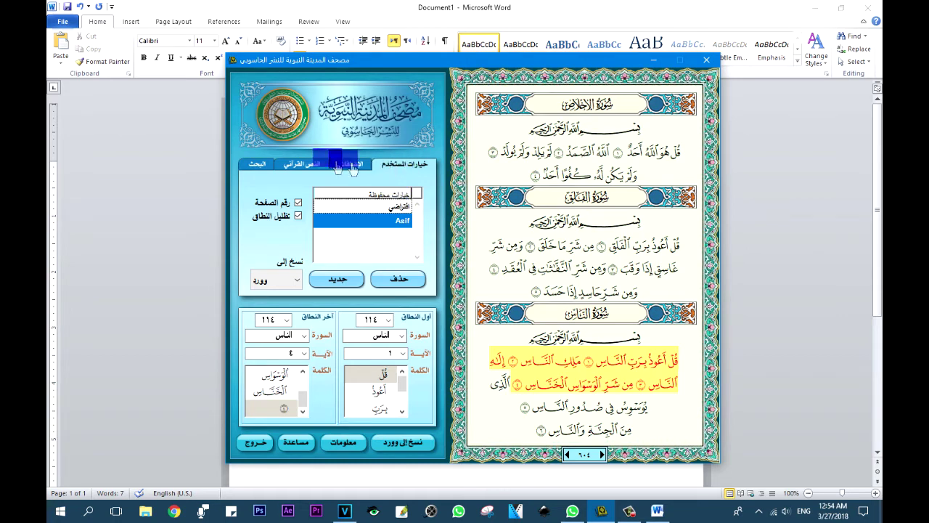
pyautogui.click(264, 168)
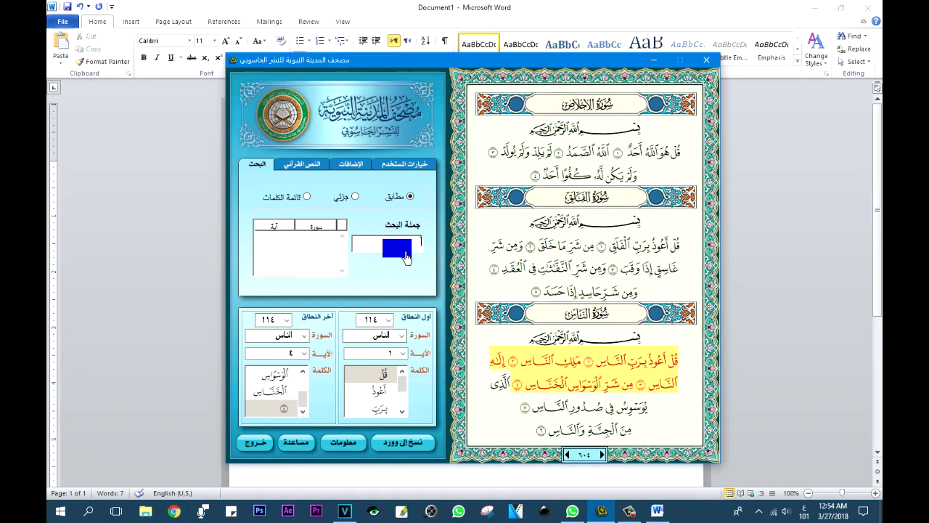
pyautogui.moveTo(407, 258); pyautogui.dragTo(426, 297)
pyautogui.moveTo(428, 301); pyautogui.dragTo(622, 401)
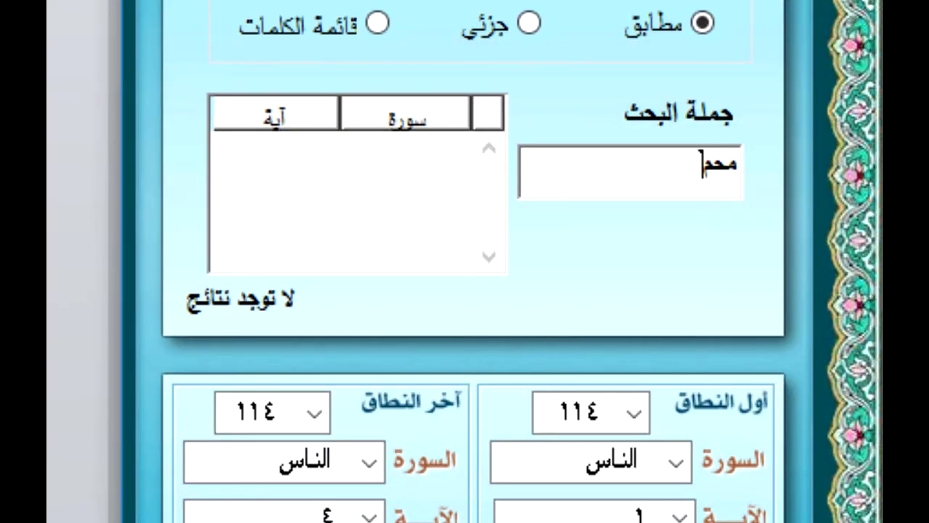
pyautogui.write('د')
# Examine the search phrase field, the surah and verse columns of the results, and the occurrence and verse totals.
pyautogui.moveTo(553, 154); pyautogui.dragTo(464, 164)
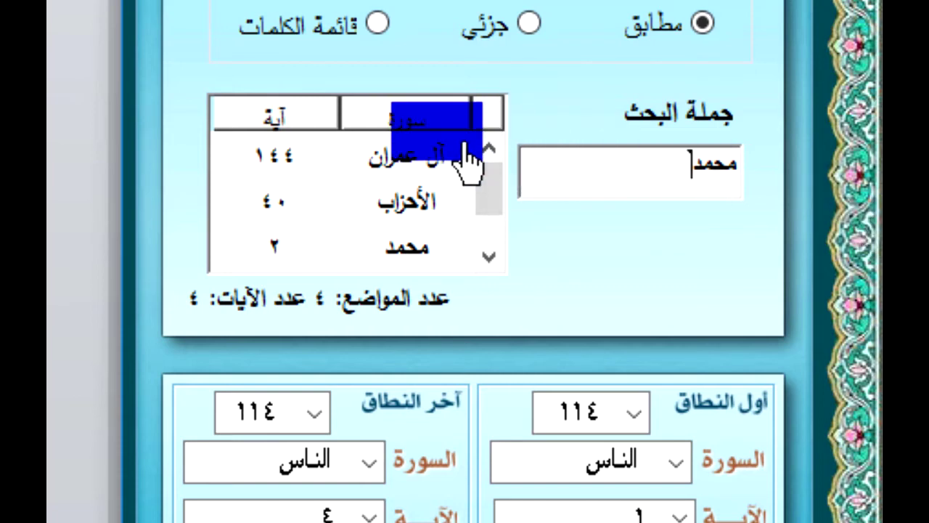
pyautogui.moveTo(562, 99); pyautogui.dragTo(782, 230)
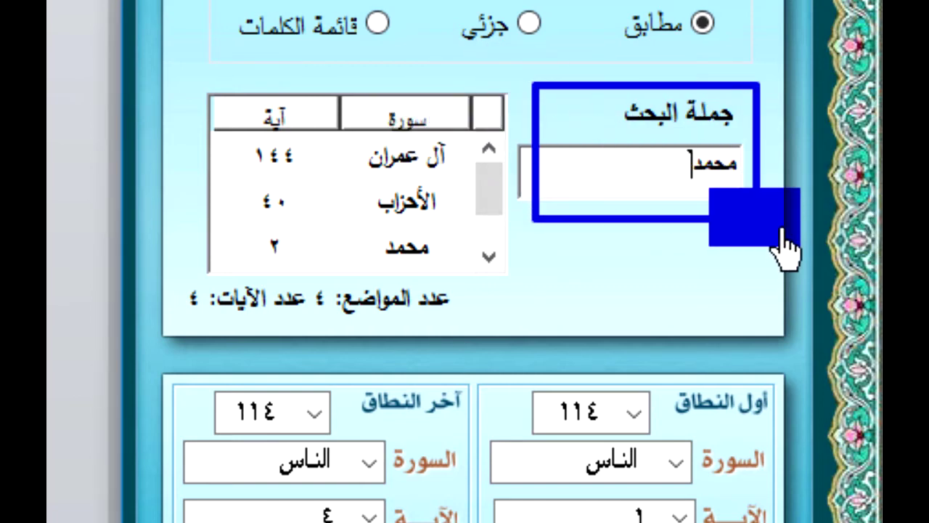
pyautogui.moveTo(344, 82)
pyautogui.mouseDown()
pyautogui.moveTo(467, 147)
pyautogui.moveTo(487, 136)
pyautogui.mouseUp()
pyautogui.moveTo(208, 79); pyautogui.dragTo(312, 136)
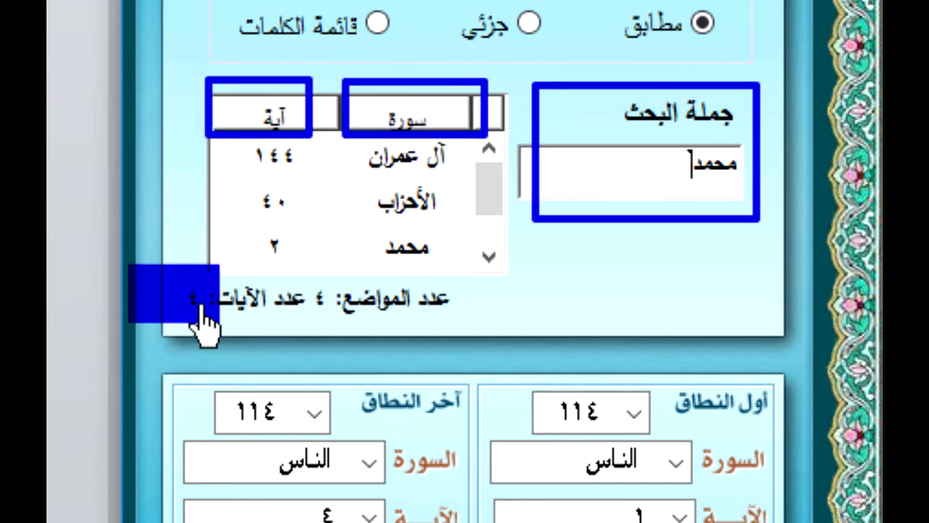
pyautogui.moveTo(172, 277); pyautogui.dragTo(309, 324)
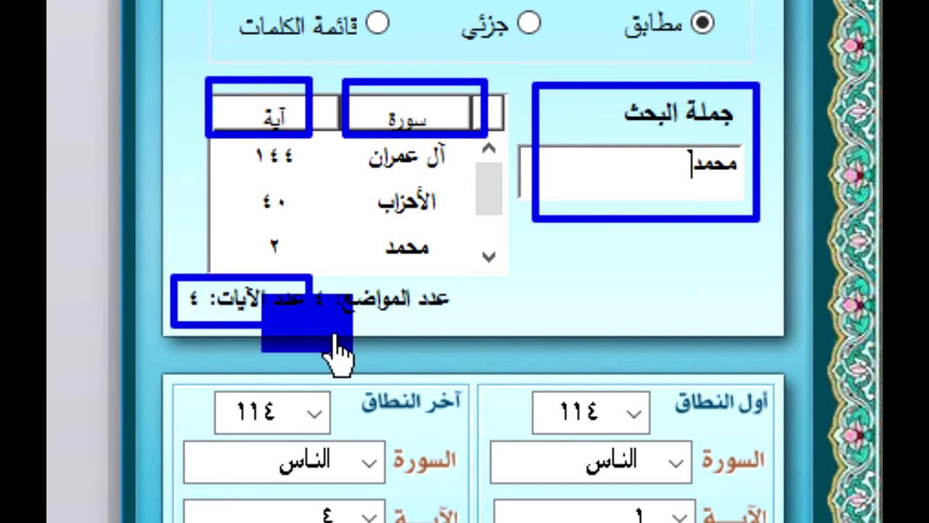
pyautogui.moveTo(476, 276)
pyautogui.mouseDown()
pyautogui.moveTo(414, 315)
pyautogui.moveTo(310, 334)
pyautogui.moveTo(311, 311)
pyautogui.moveTo(303, 312)
pyautogui.moveTo(352, 308)
pyautogui.mouseUp()
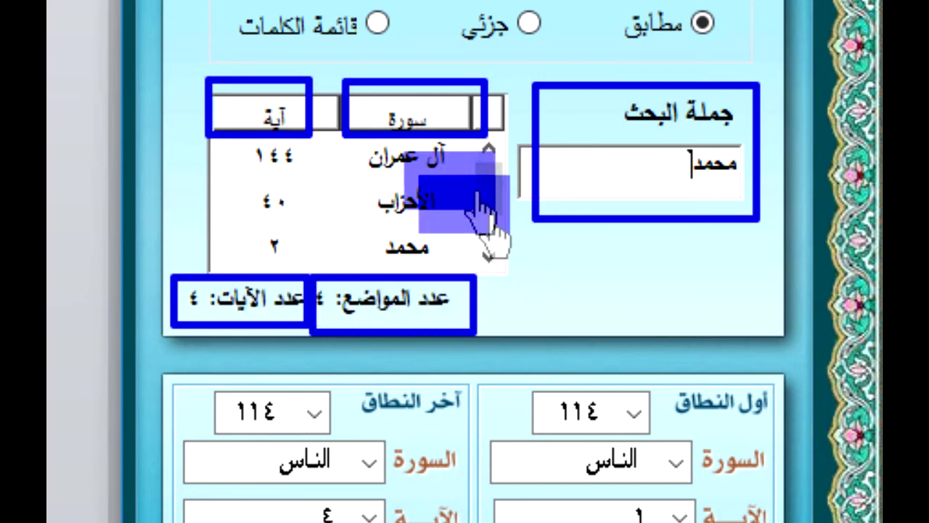
pyautogui.press('Escape')
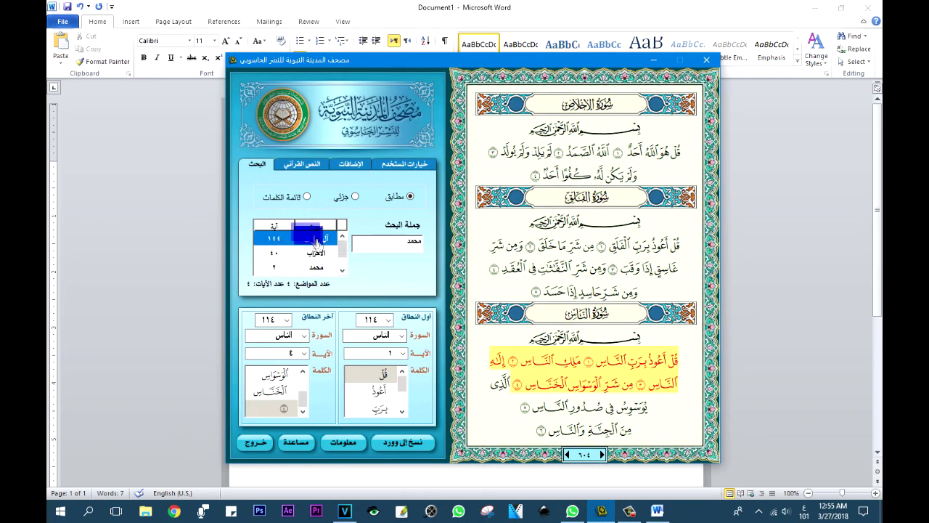
pyautogui.moveTo(298, 230); pyautogui.dragTo(327, 258)
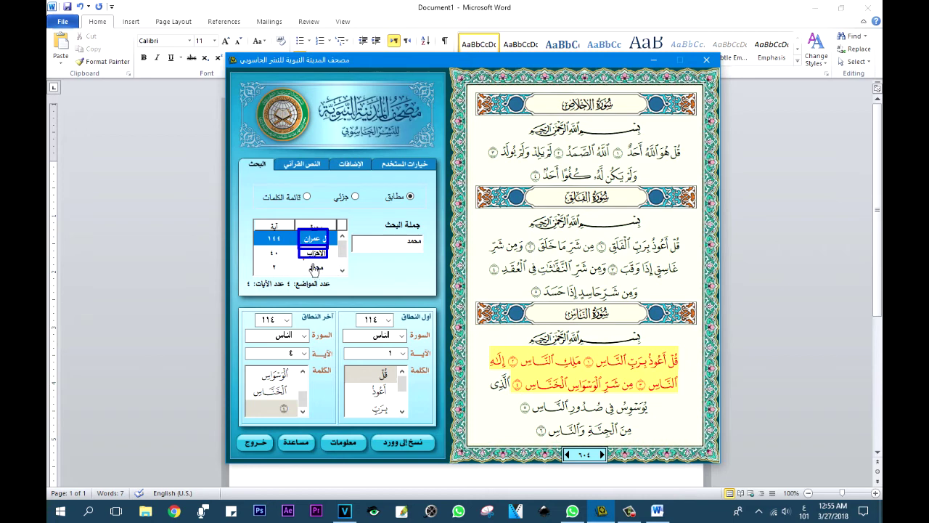
pyautogui.press('Escape')
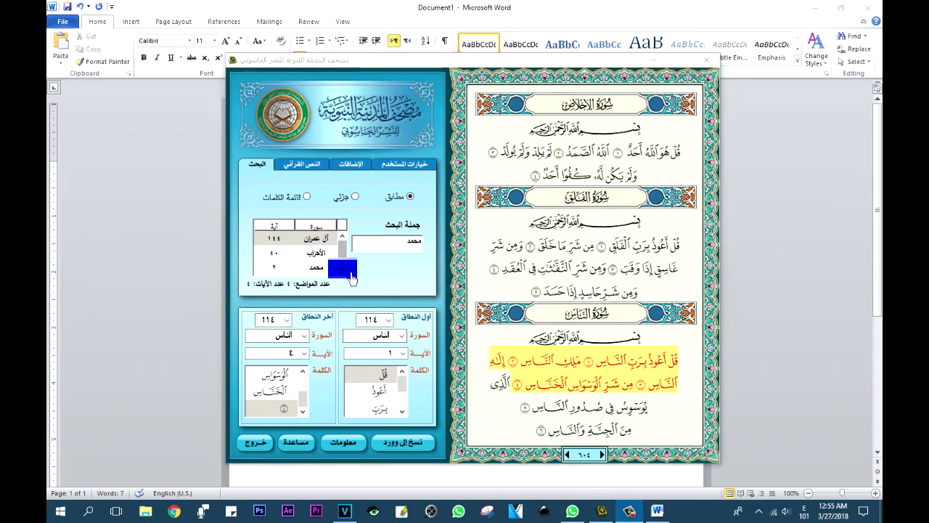
# Go through the search results, showing Al-Ahzab verse 40 and Al-Fath verse 29 on their Mushaf pages.
pyautogui.click(341, 269)
pyautogui.moveTo(321, 268); pyautogui.dragTo(342, 254)
pyautogui.moveTo(262, 236); pyautogui.dragTo(347, 282)
pyautogui.click(342, 236)
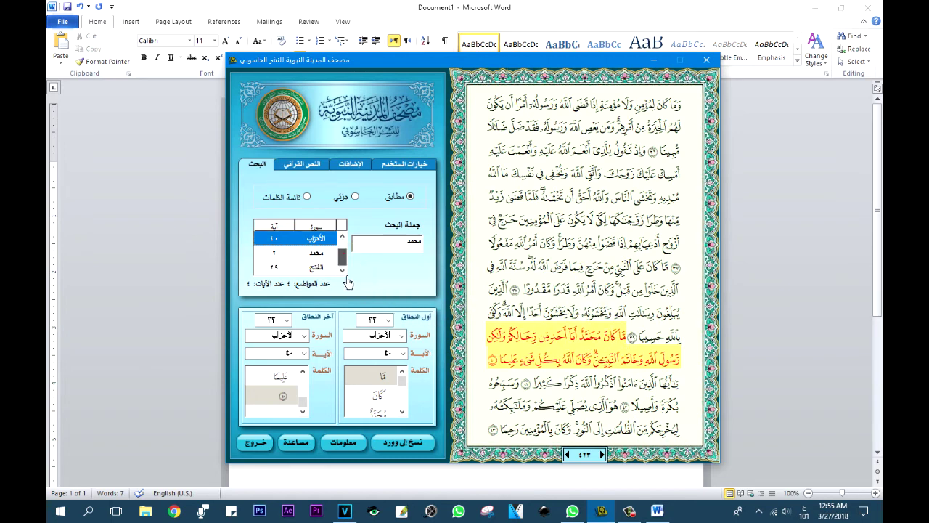
pyautogui.click(300, 269)
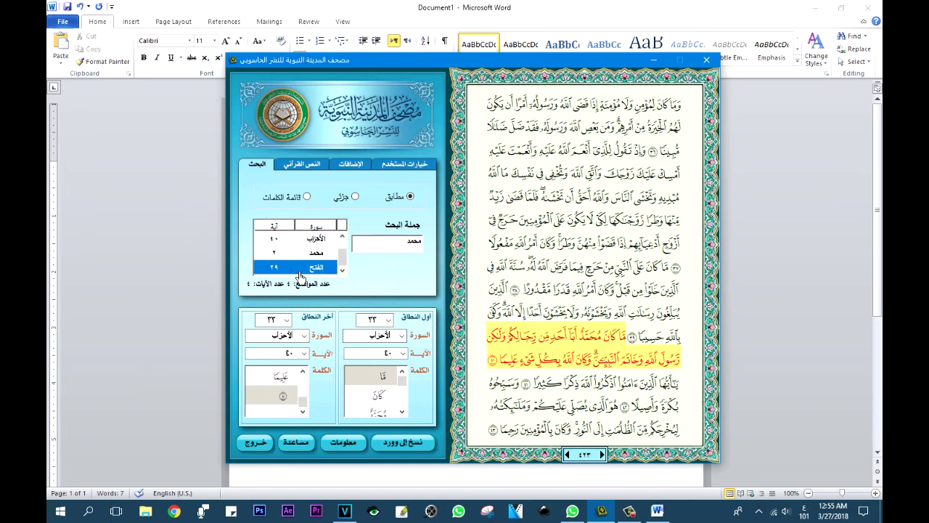
# Replace the search phrase with الله to look for that word in the Quran text.
pyautogui.moveTo(301, 276); pyautogui.dragTo(421, 251)
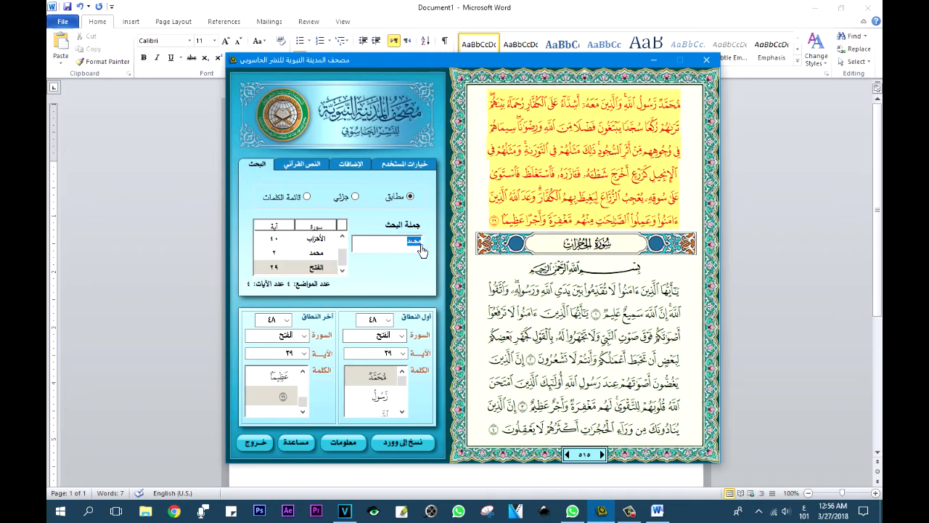
pyautogui.click(423, 285)
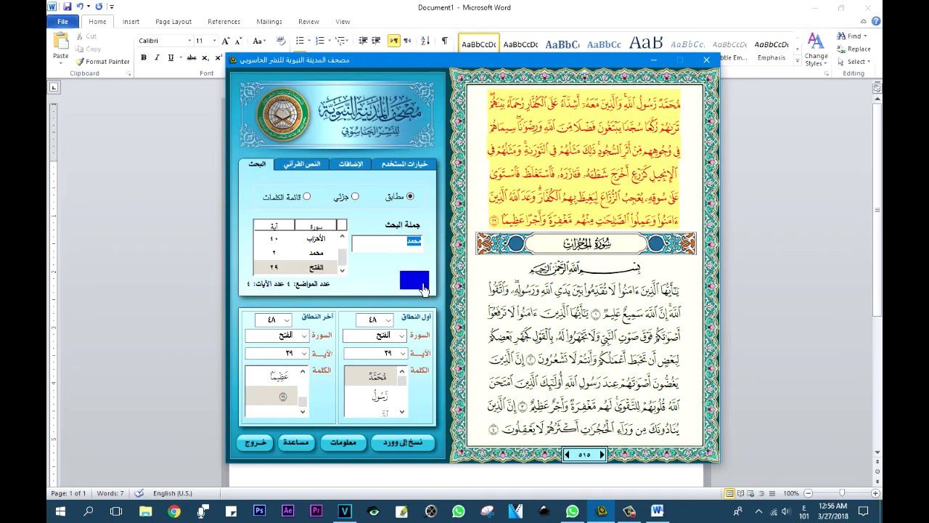
pyautogui.write('لا')
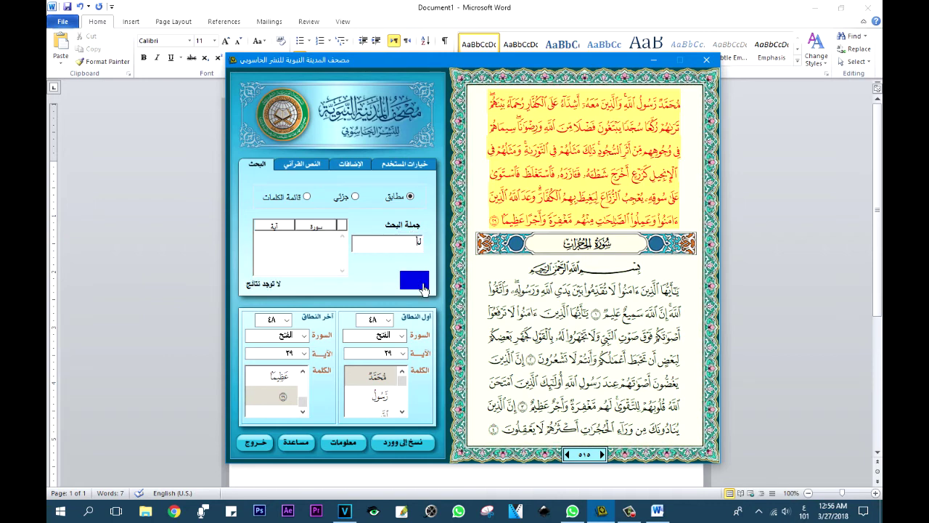
pyautogui.moveTo(423, 288)
pyautogui.mouseDown()
pyautogui.moveTo(338, 284)
pyautogui.moveTo(341, 266)
pyautogui.moveTo(411, 251)
pyautogui.moveTo(401, 259)
pyautogui.moveTo(401, 281)
pyautogui.moveTo(407, 256)
pyautogui.moveTo(430, 257)
pyautogui.moveTo(431, 297)
pyautogui.mouseUp()
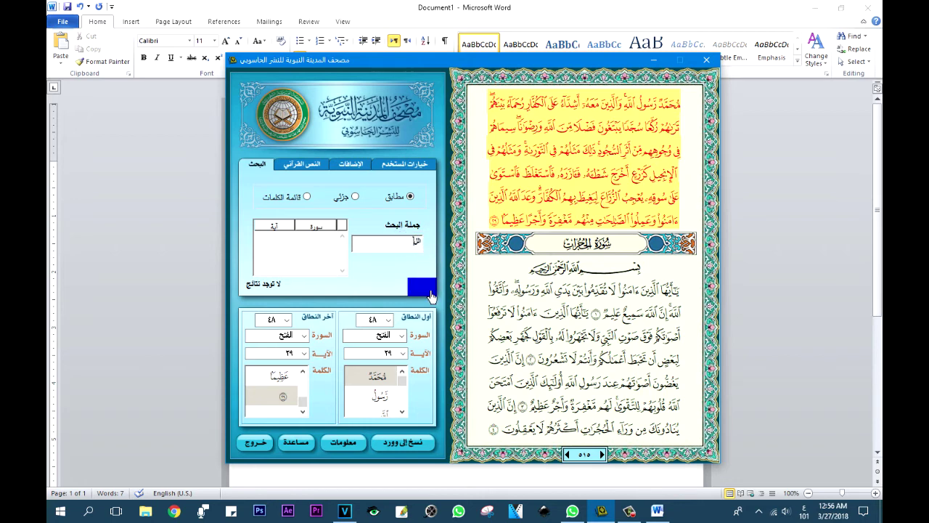
pyautogui.write('ه')
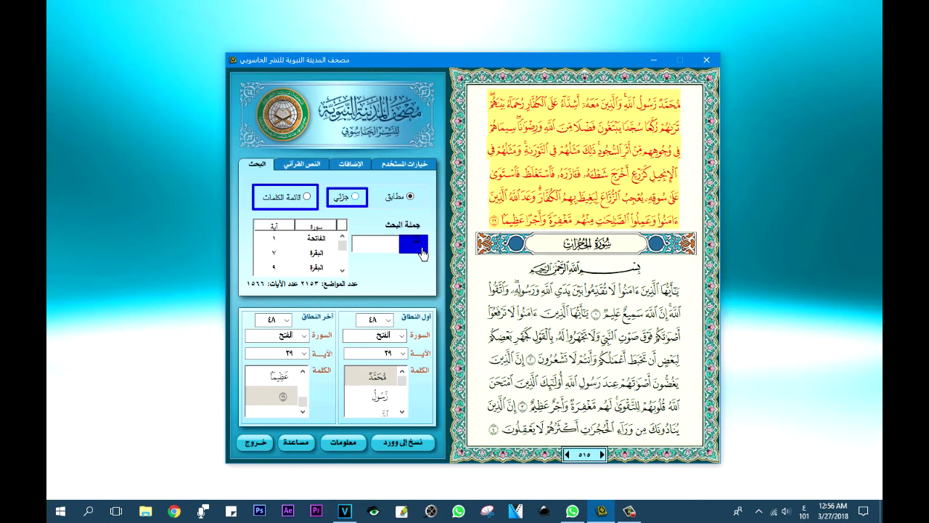
# Try the partial (جزئي) and word list (قائمة الكلمات) search modes, and return to exact matching (مطابق).
pyautogui.click(355, 196)
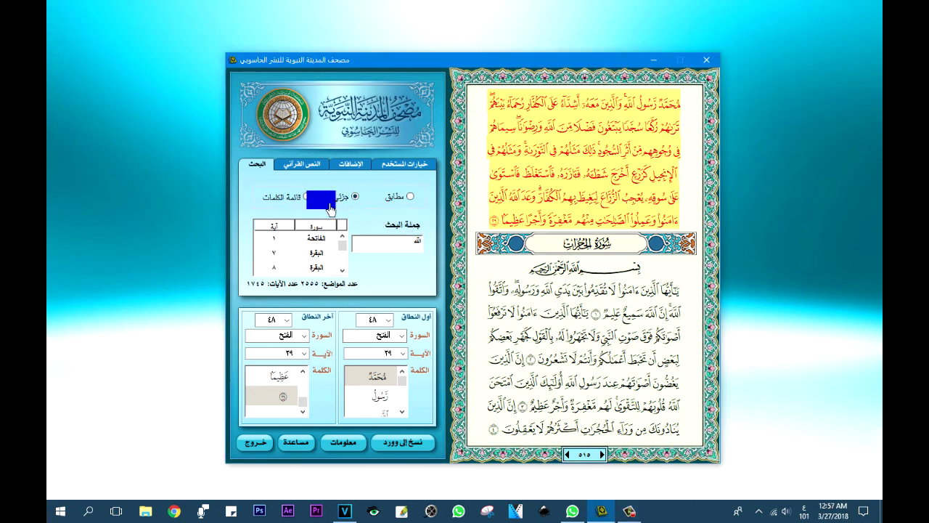
pyautogui.click(313, 204)
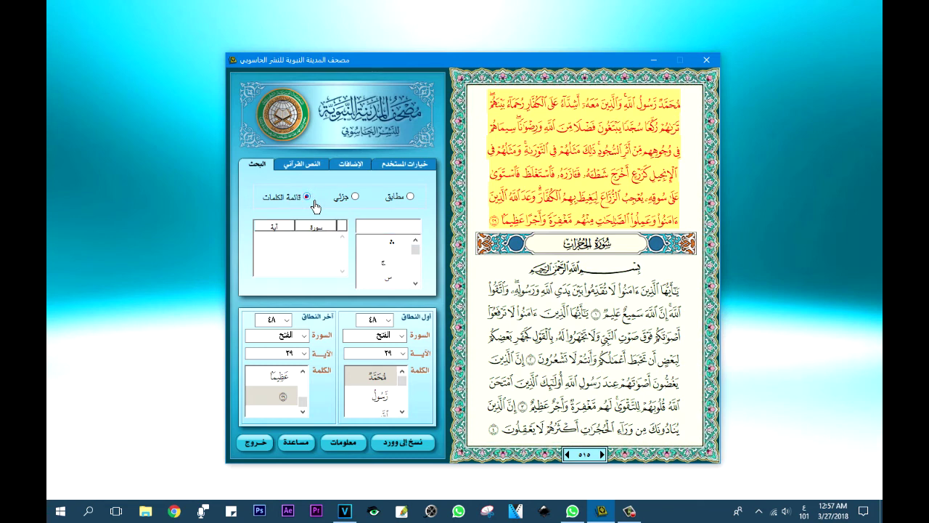
pyautogui.click(420, 284)
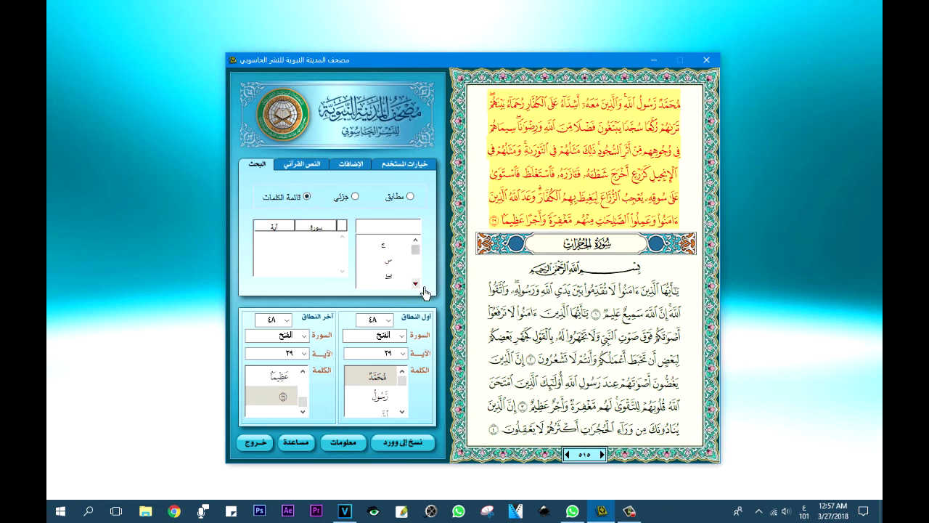
pyautogui.click(411, 197)
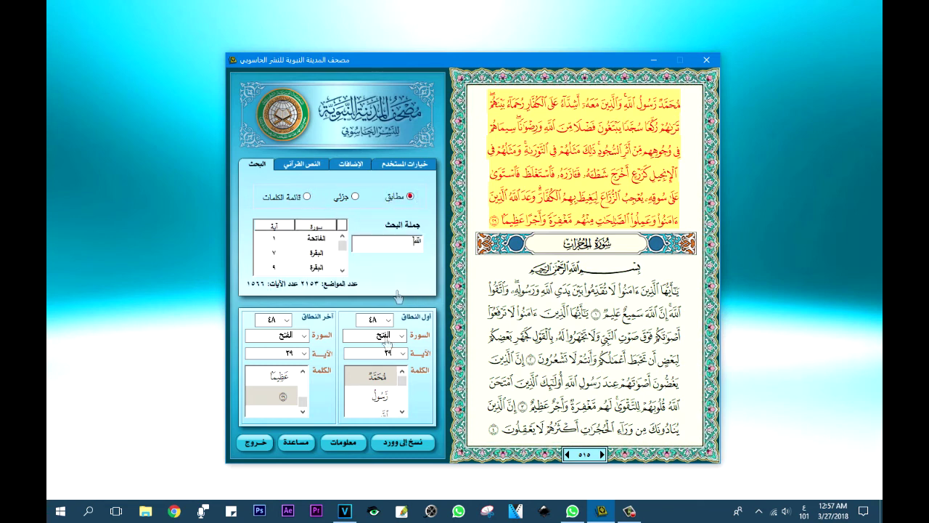
# View the work team (فريق العمل) and additional information (معلومات إضافية) pages of the program's information window and close it.
pyautogui.click(332, 440)
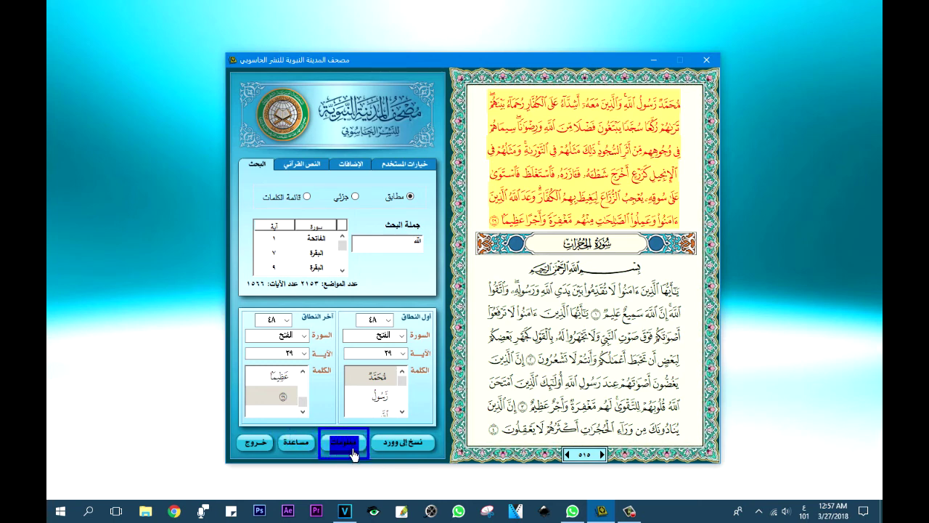
pyautogui.click(352, 450)
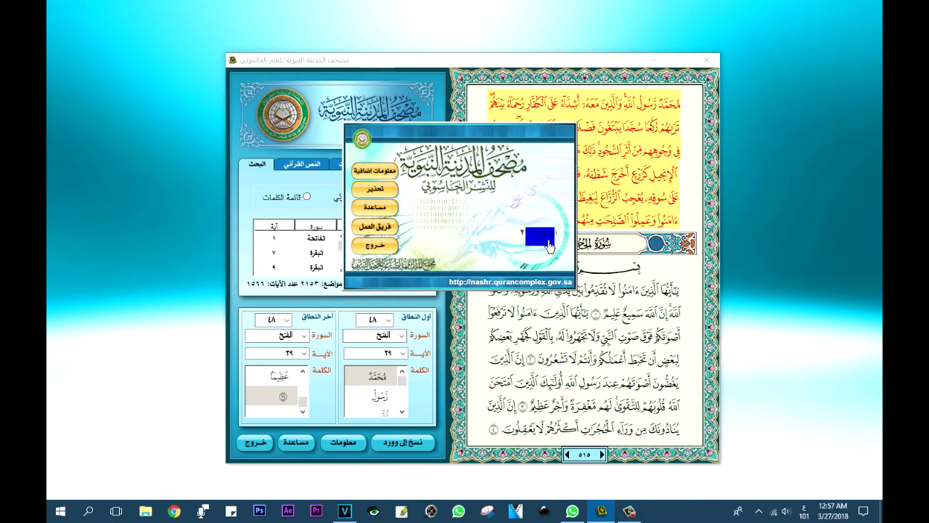
pyautogui.click(387, 234)
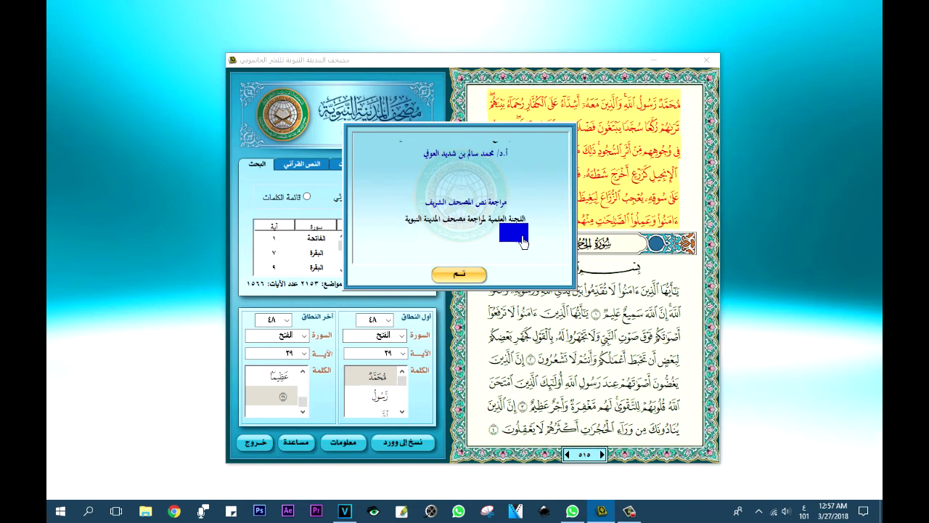
pyautogui.click(471, 279)
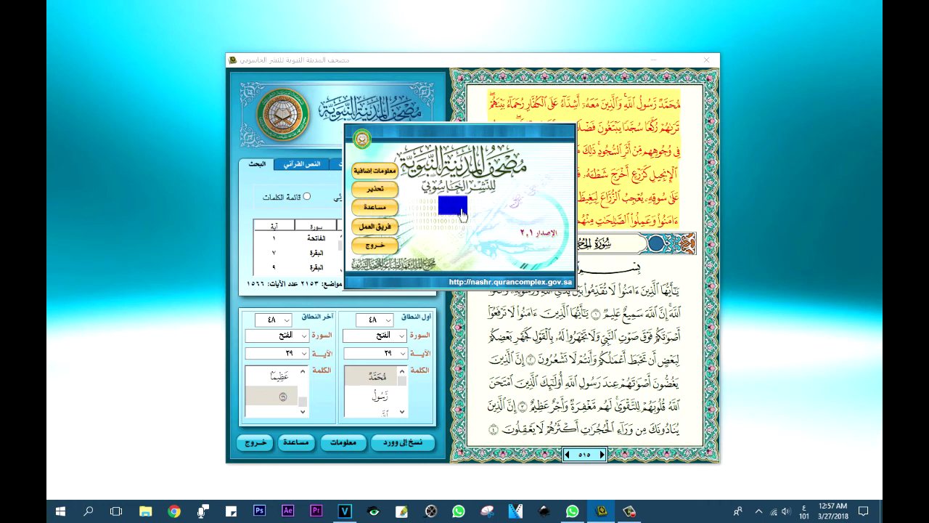
pyautogui.click(381, 179)
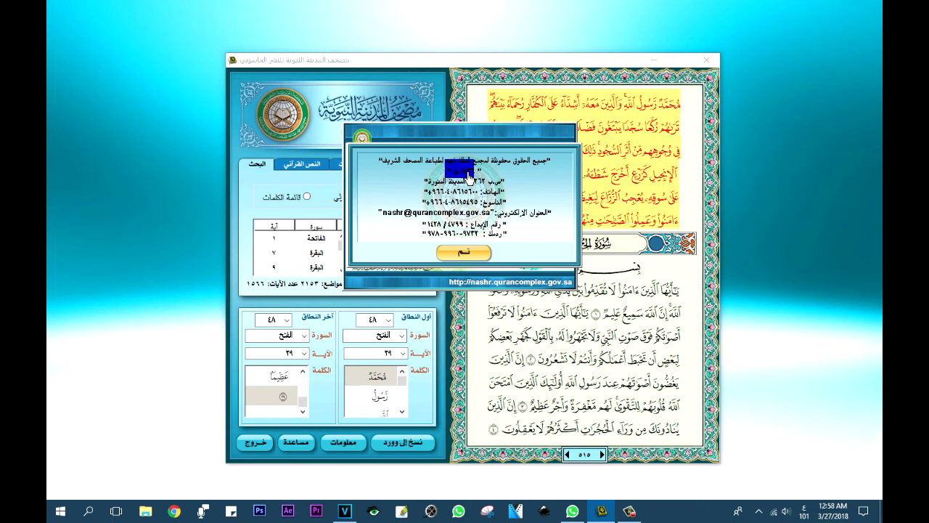
pyautogui.click(463, 251)
pyautogui.click(376, 248)
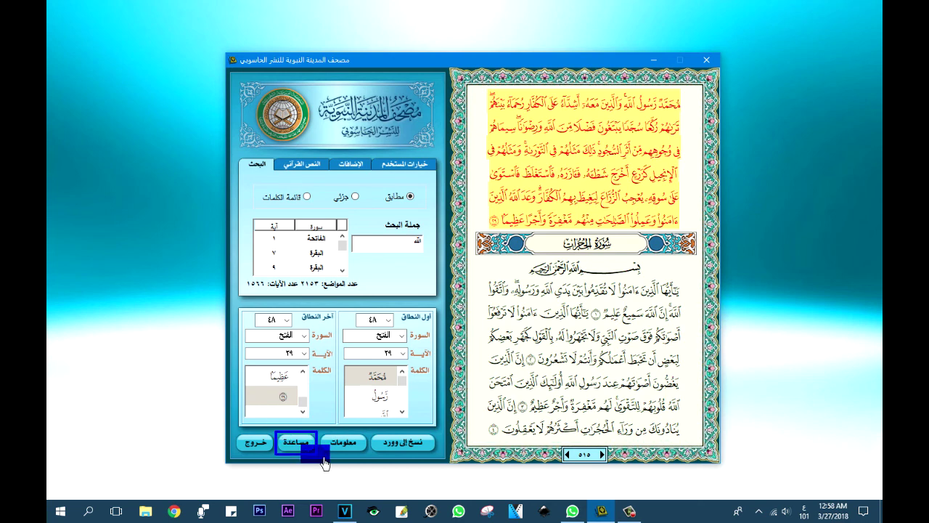
# Open the program's user guide (دليل الاستخدام), look through its list of topics and close it.
pyautogui.click(305, 445)
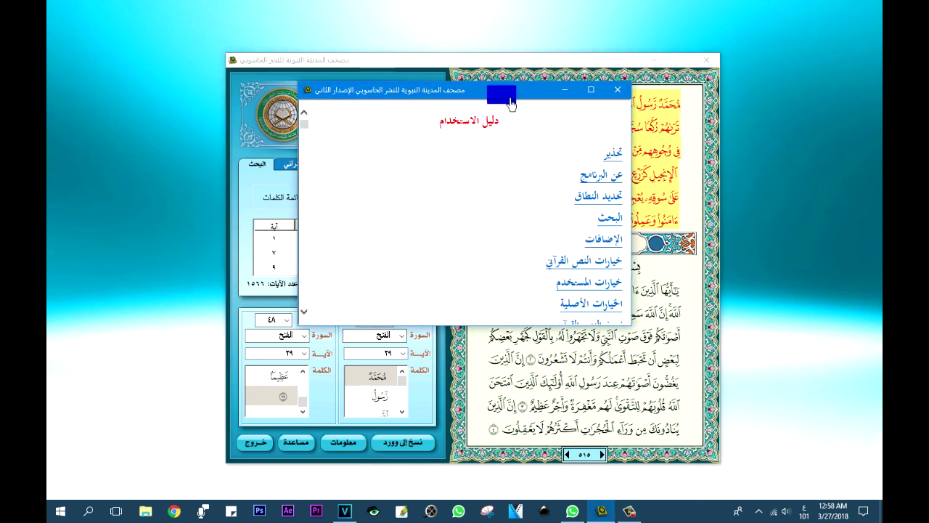
pyautogui.scroll(-5, 573, 190)
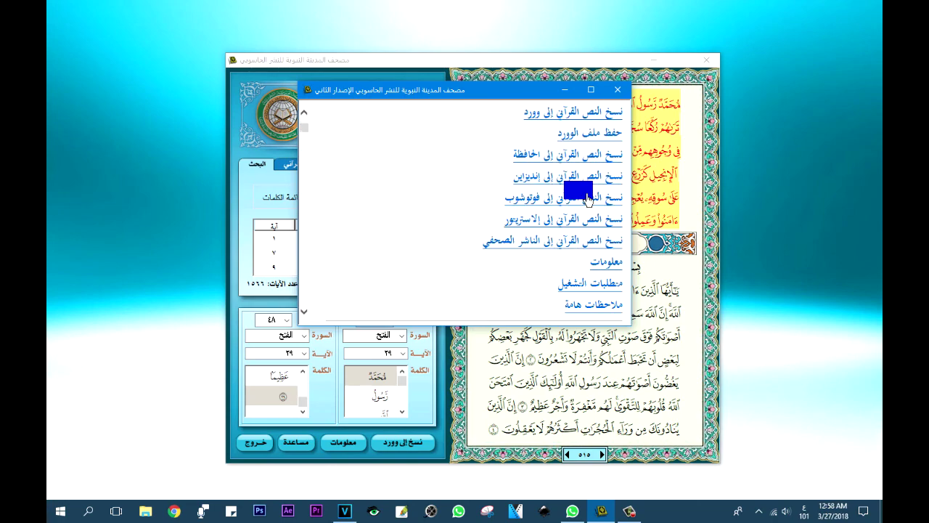
pyautogui.scroll(-5, 584, 197)
pyautogui.scroll(6, 570, 266)
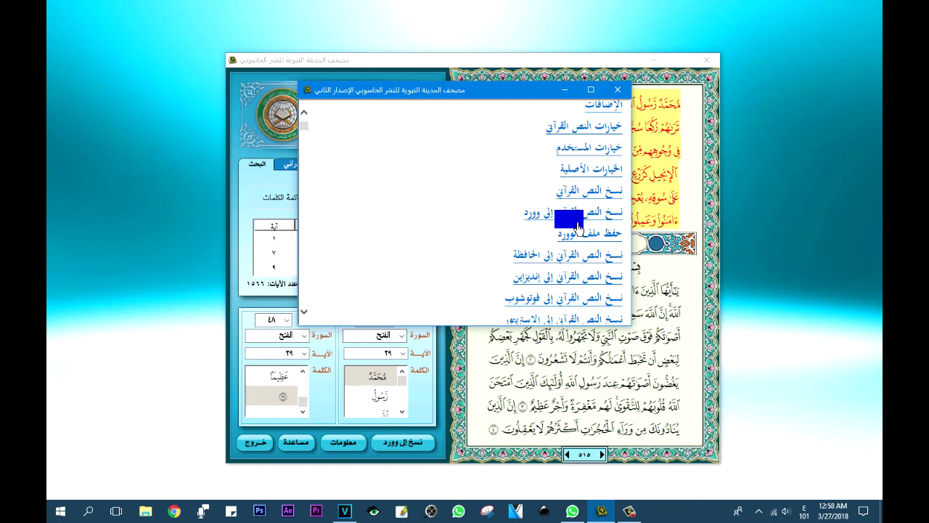
pyautogui.scroll(5, 579, 227)
pyautogui.moveTo(618, 228); pyautogui.dragTo(528, 105)
pyautogui.moveTo(584, 138); pyautogui.dragTo(636, 323)
pyautogui.click(616, 89)
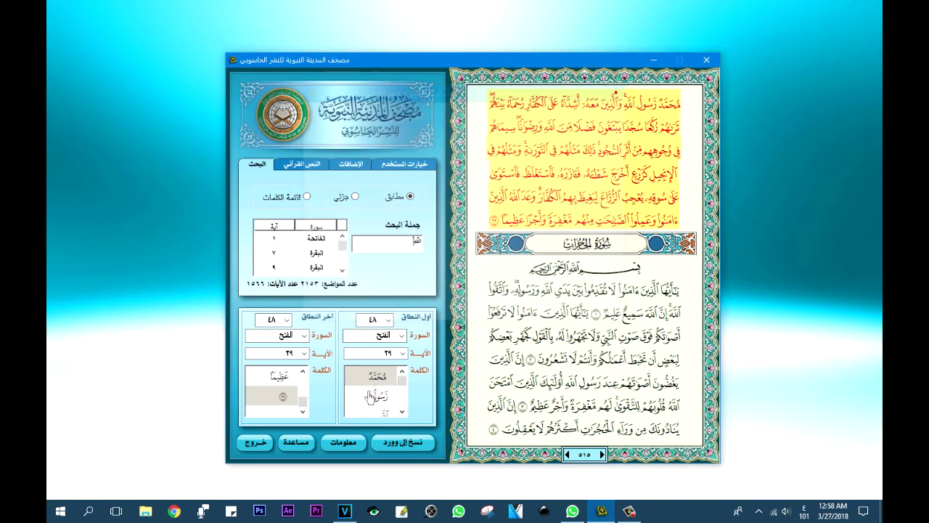
# Exit the Mushaf program with its own exit command (خروج).
pyautogui.moveTo(233, 430); pyautogui.dragTo(283, 463)
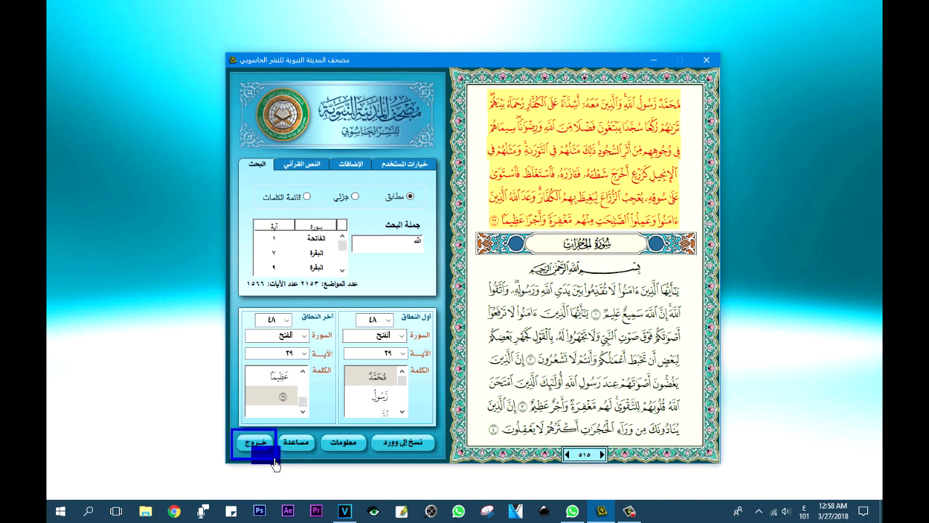
pyautogui.press('Escape')
pyautogui.click(261, 451)
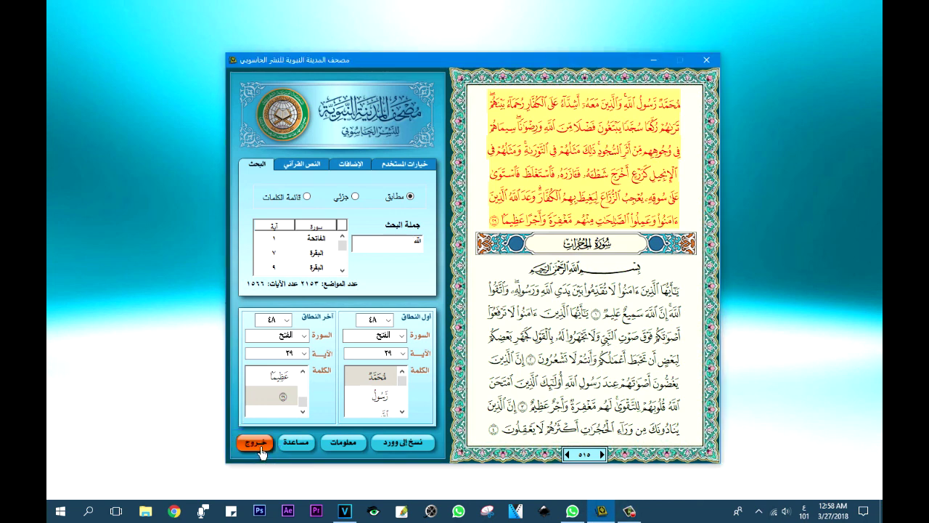
pyautogui.click(261, 451)
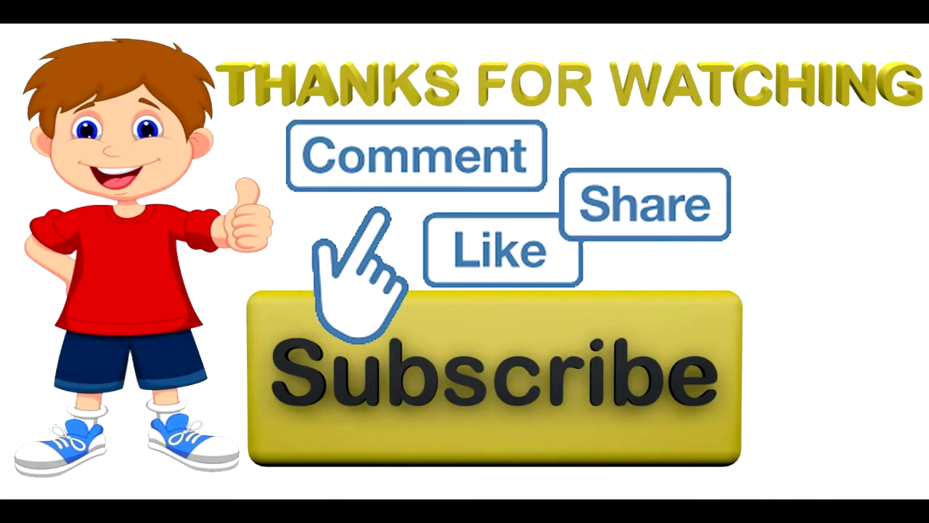